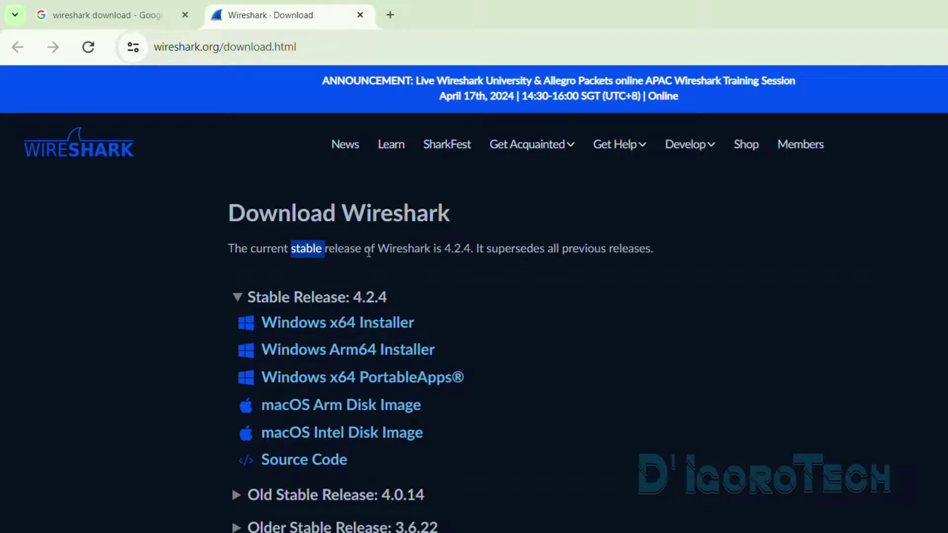
Review the current stable release number and the available installers on the Wireshark download page.
left_click(444, 249)
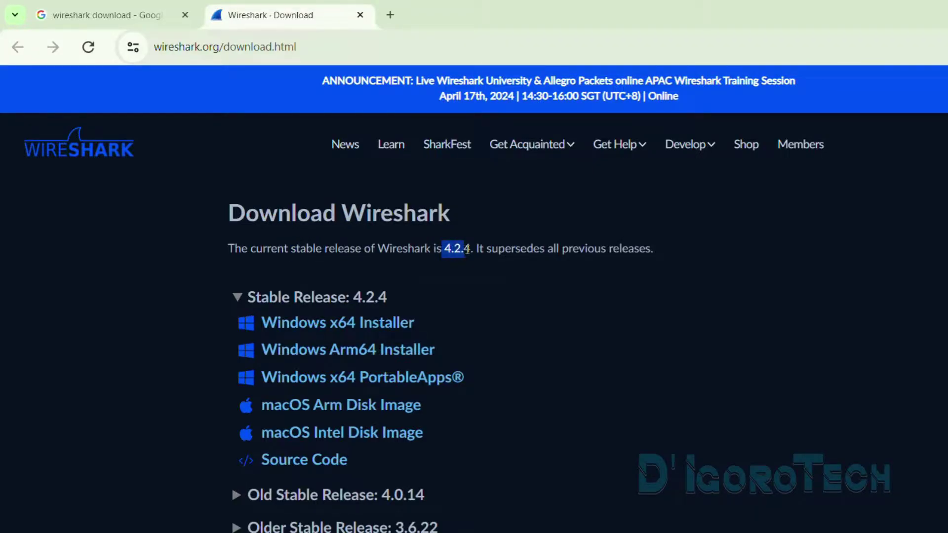
left_click(466, 274)
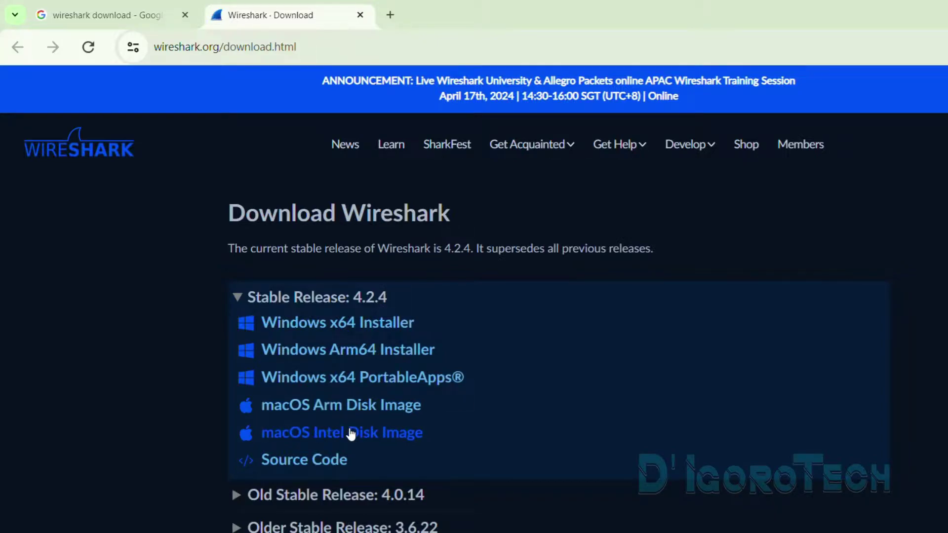
scroll(464, 432, "down", 3)
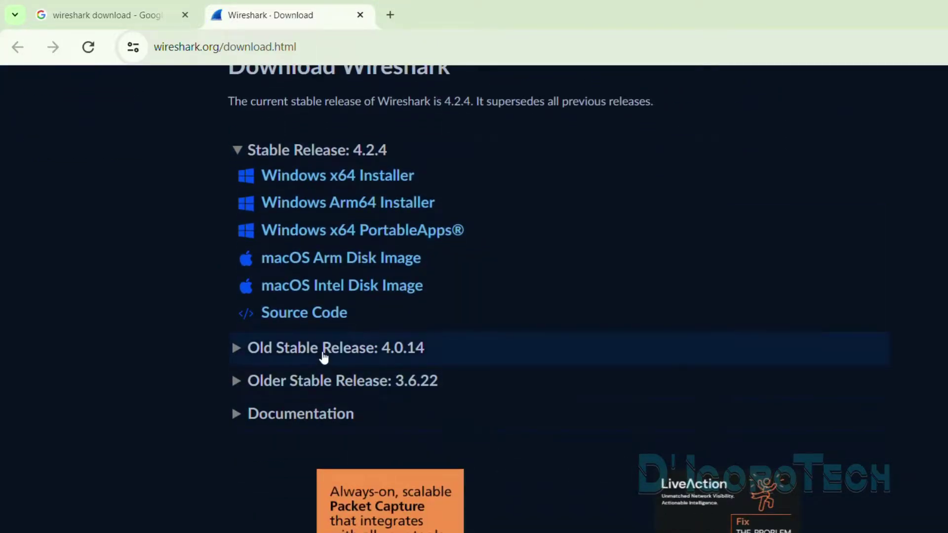
scroll(324, 390, "up", 3)
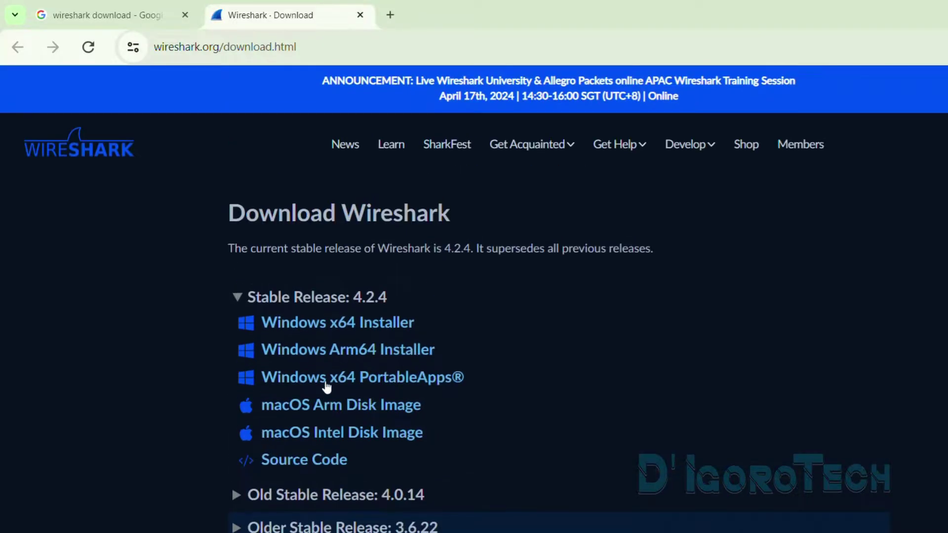
Open the "Index of /download/win64" search result in a new tab and check the modification dates of the 4.2.3 installers.
left_click(195, 20)
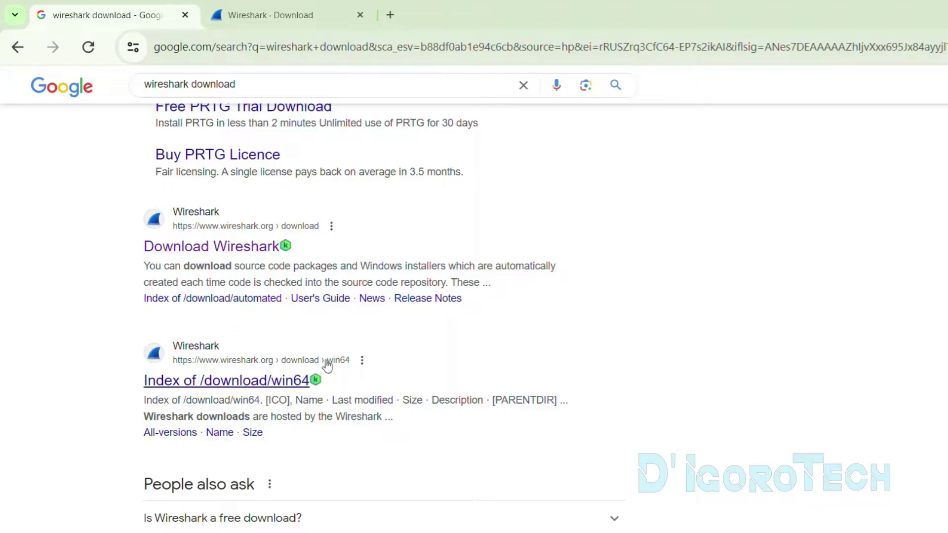
right_click(270, 385)
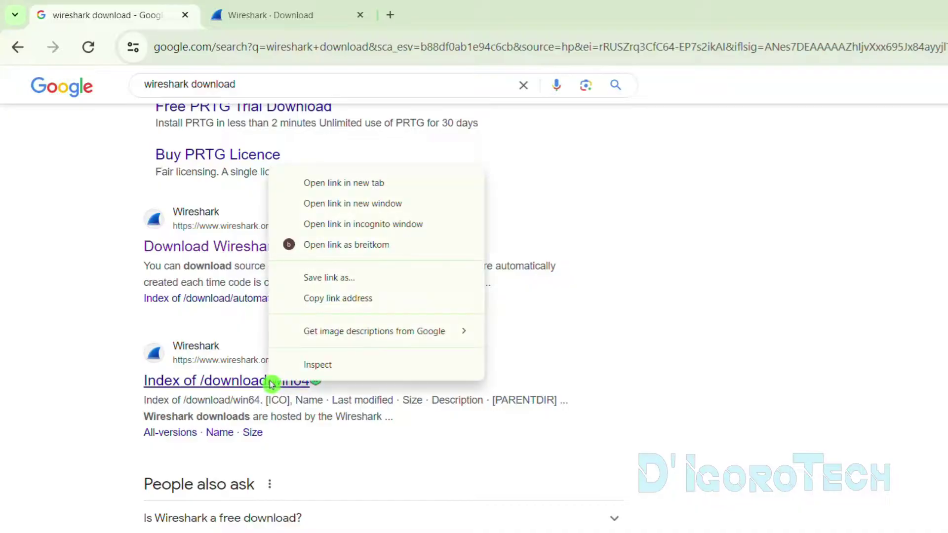
left_click(344, 188)
left_click(502, 10)
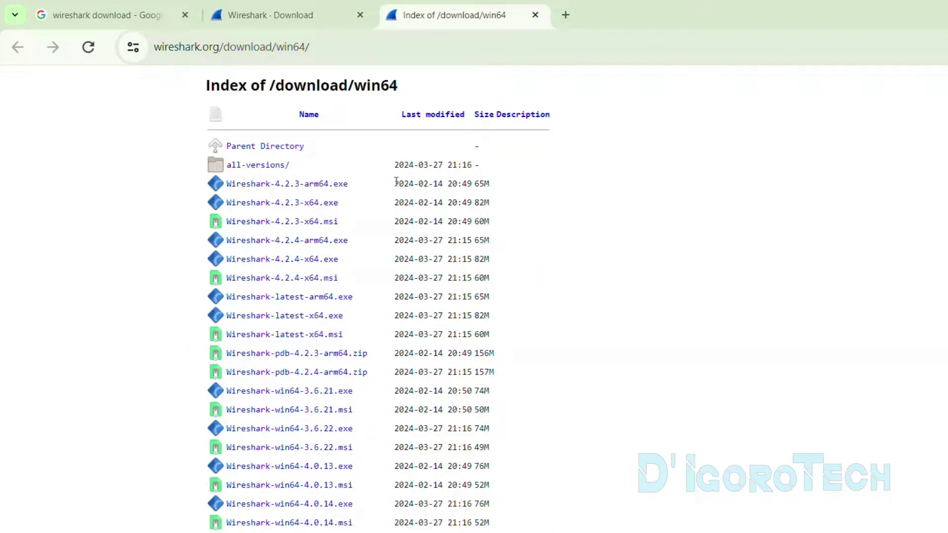
left_click(411, 186)
left_click_drag(396, 203, 434, 202)
left_click(380, 208)
Download the stable Windows x64 installer from the Wireshark download page and launch Wireshark-4.2.4-x64 from the Downloads folder.
left_click(319, 11)
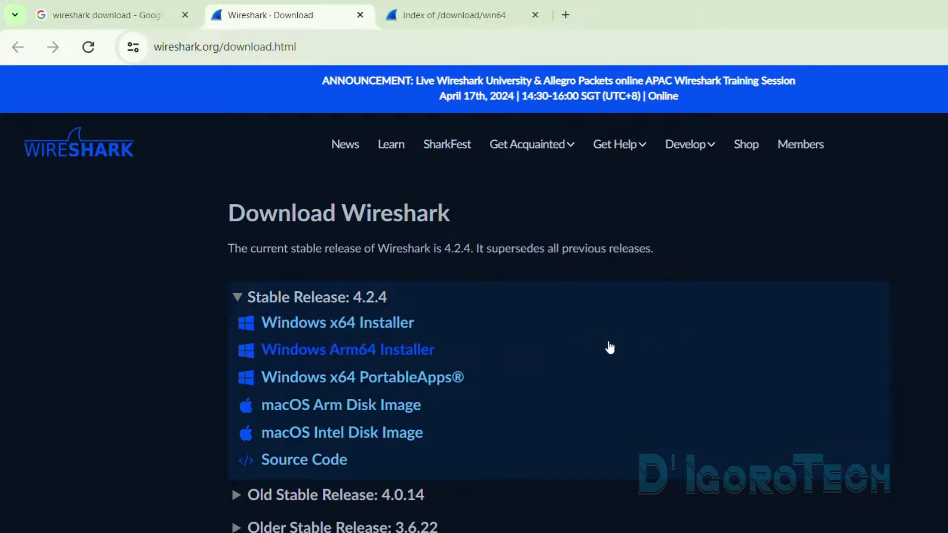
left_click(332, 327)
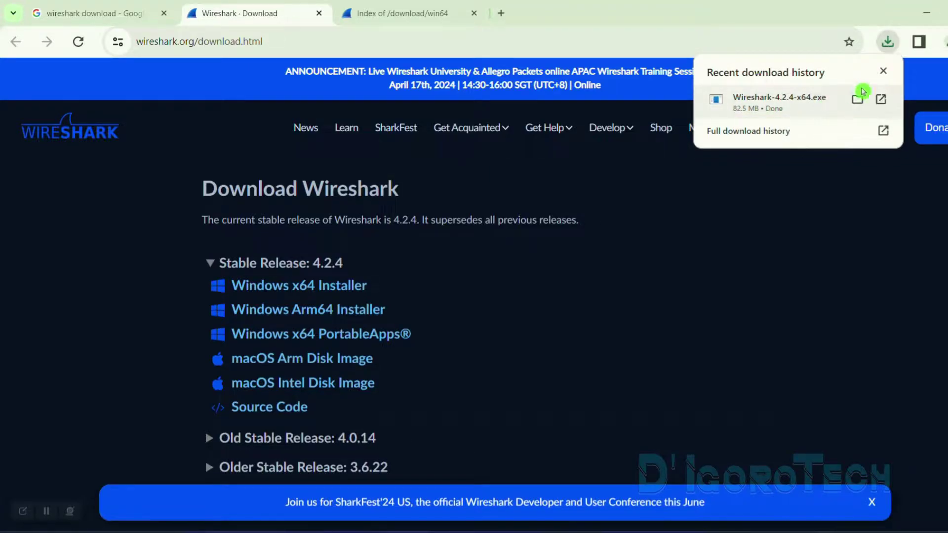
left_click(856, 98)
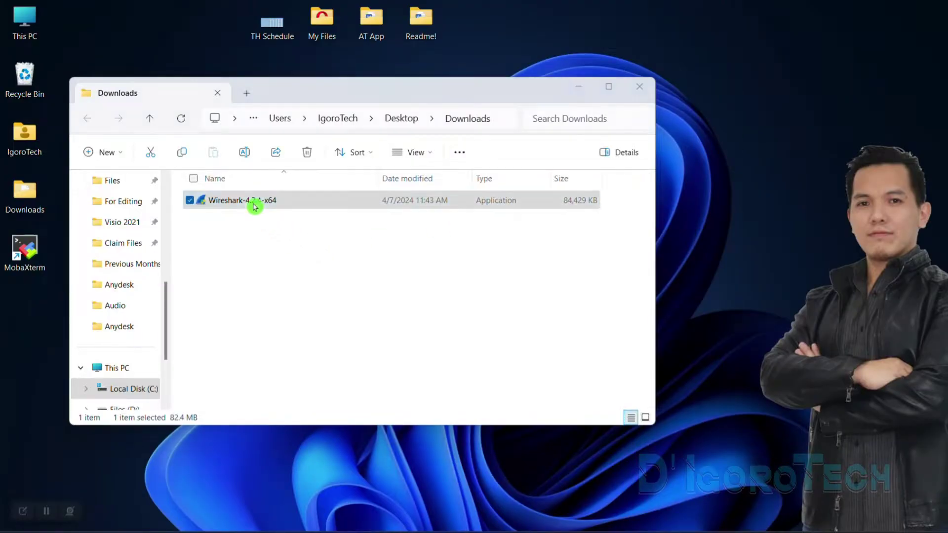
left_click(577, 89)
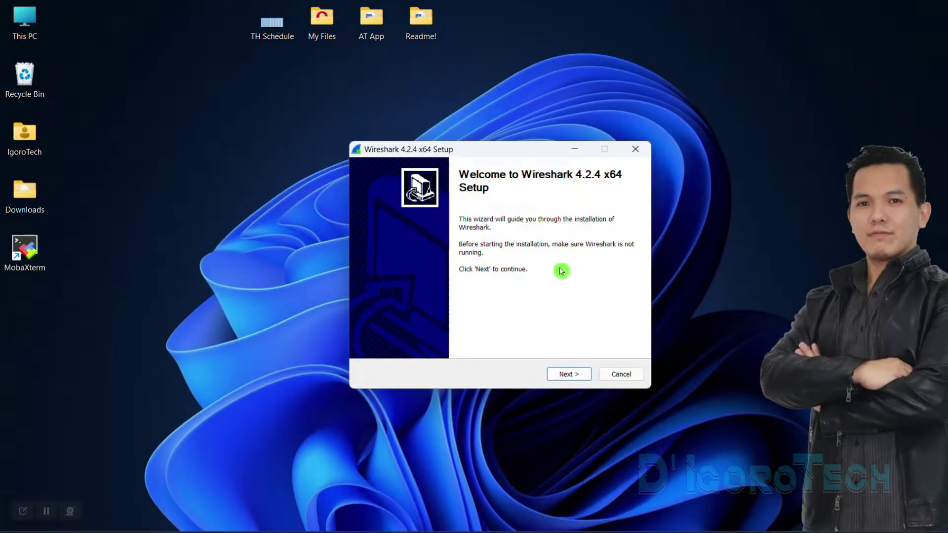
Proceed through the Wireshark setup's welcome, license and donation pages and accept the default components.
left_click(566, 375)
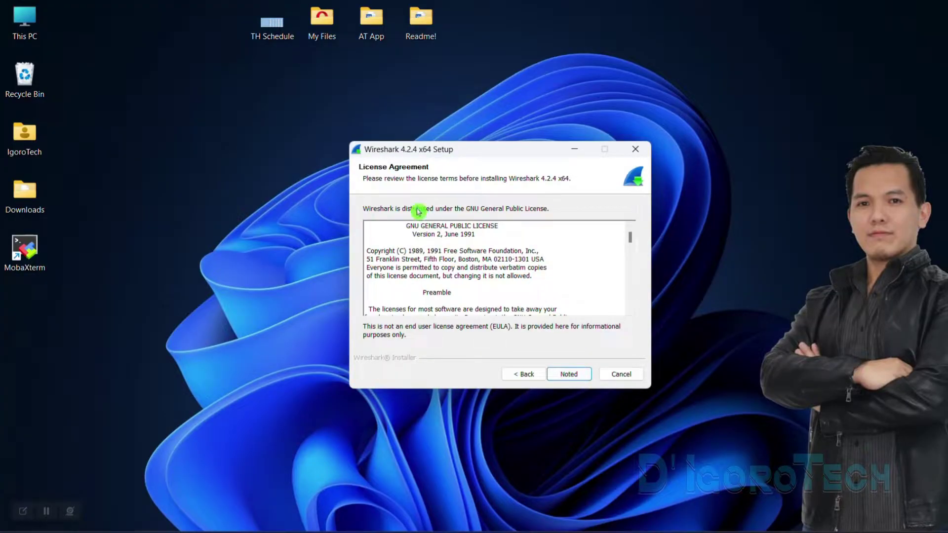
left_click(570, 377)
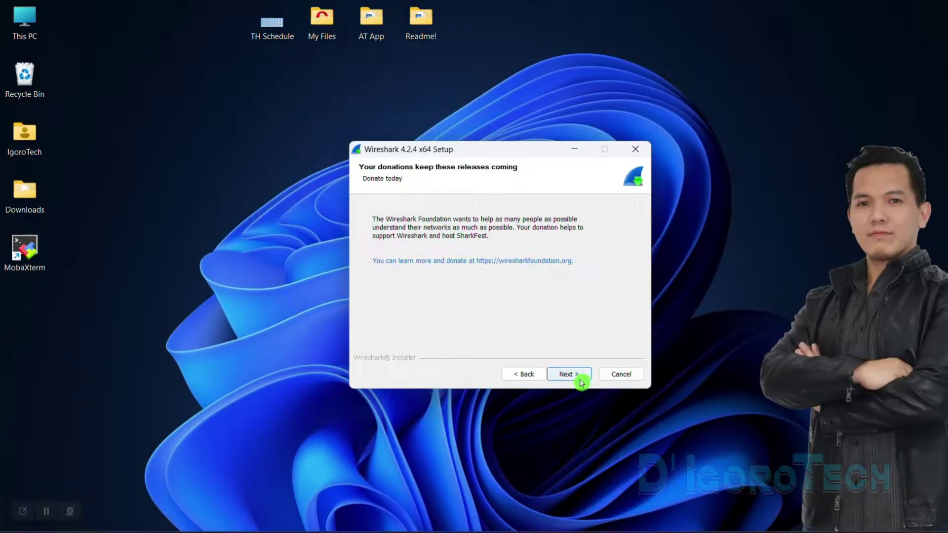
left_click(579, 378)
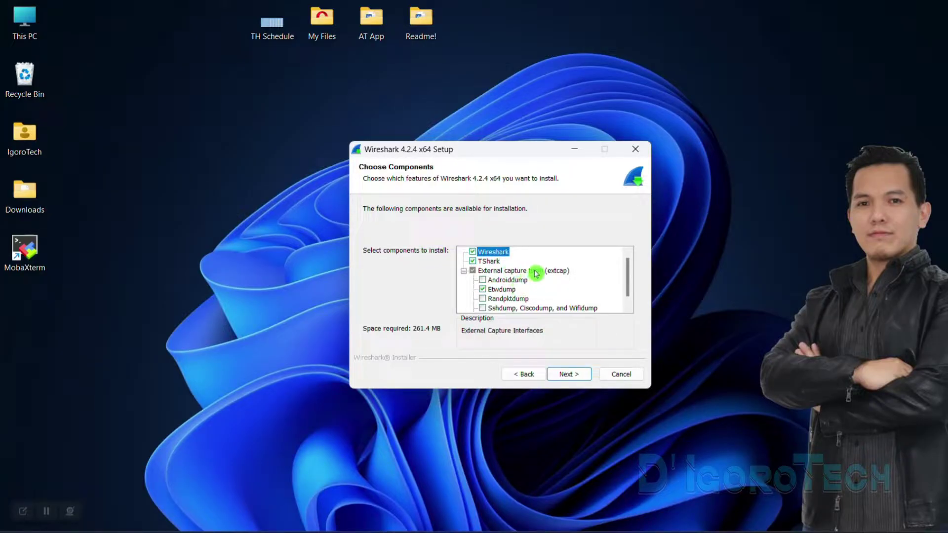
mouse_move(628, 274)
left_mouse_down()
mouse_move(627, 298)
mouse_move(633, 276)
left_mouse_up()
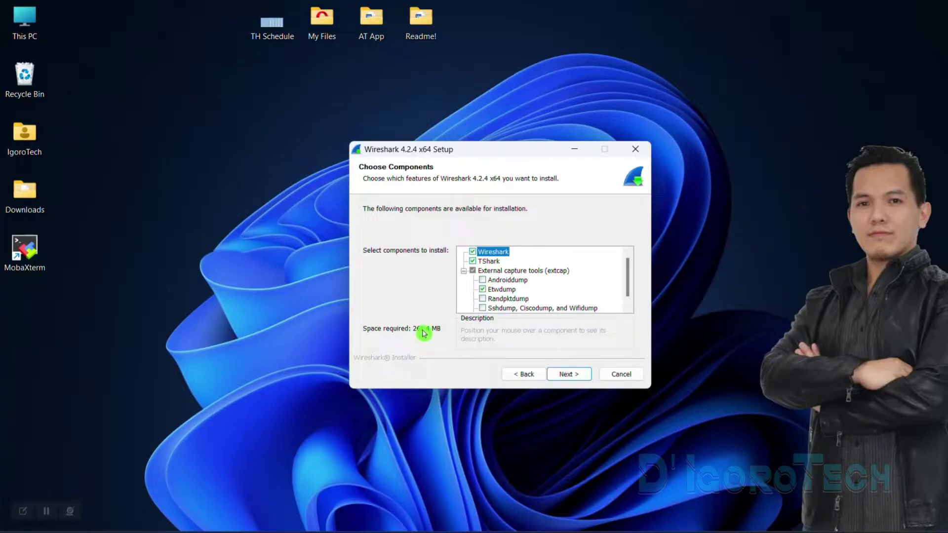
left_click(571, 378)
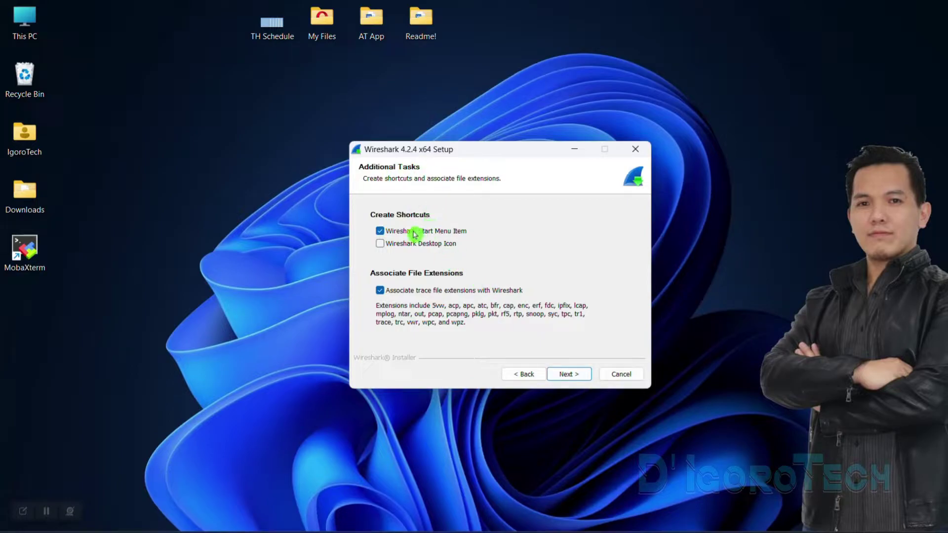
Enable the Wireshark desktop icon, keep the default install folder and Npcap 1.78 without USBPcap, and start the installation.
left_click(380, 244)
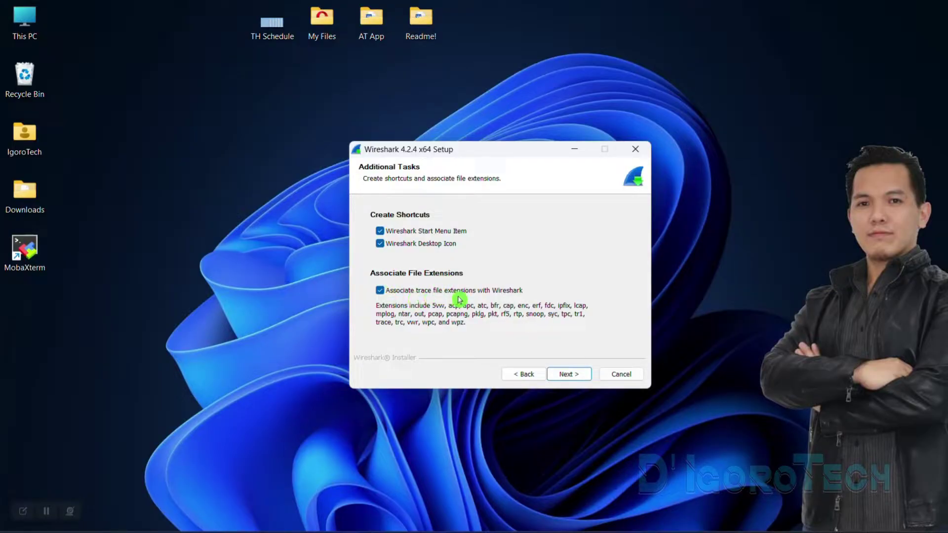
left_click(567, 374)
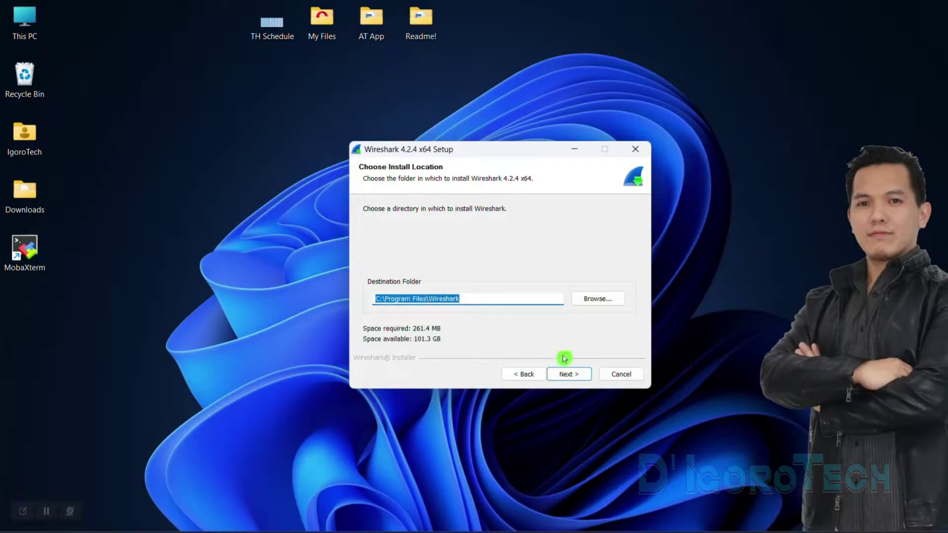
left_click(568, 376)
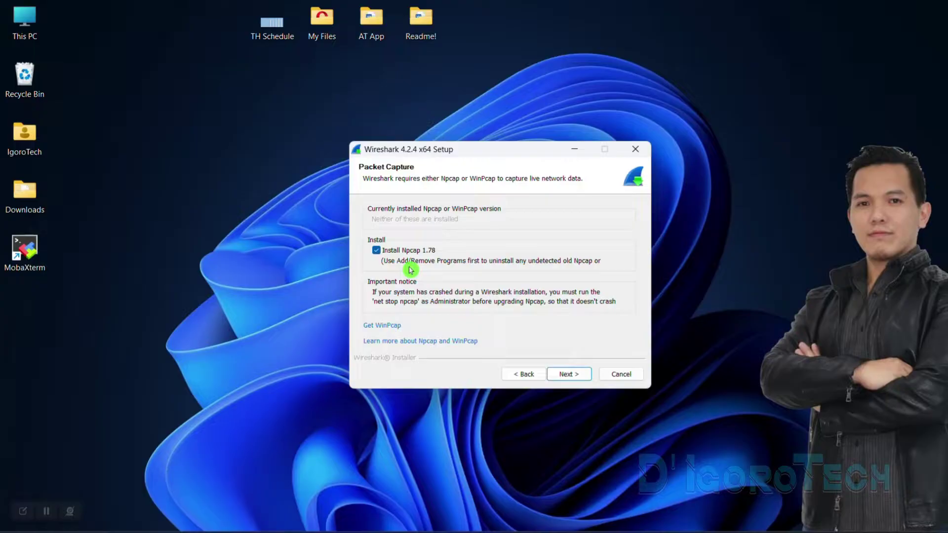
left_click(573, 380)
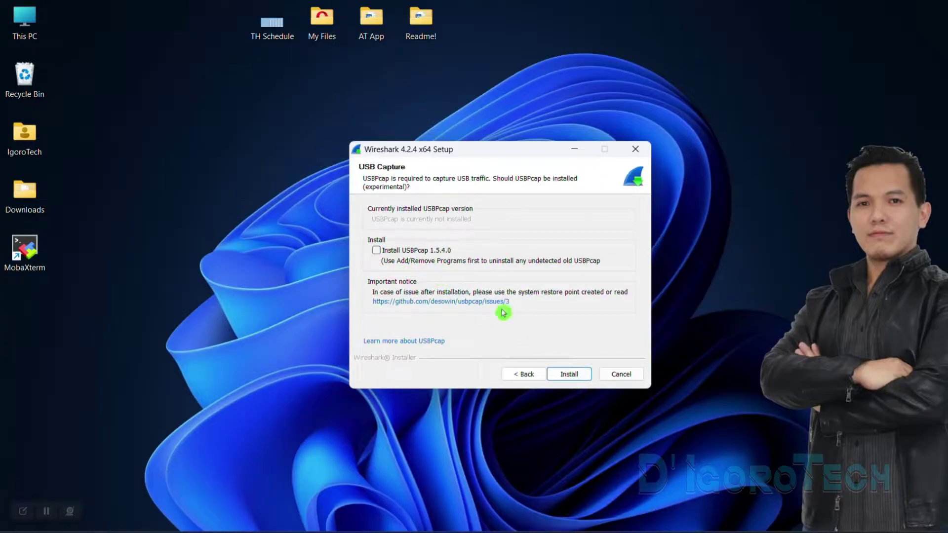
left_click(569, 377)
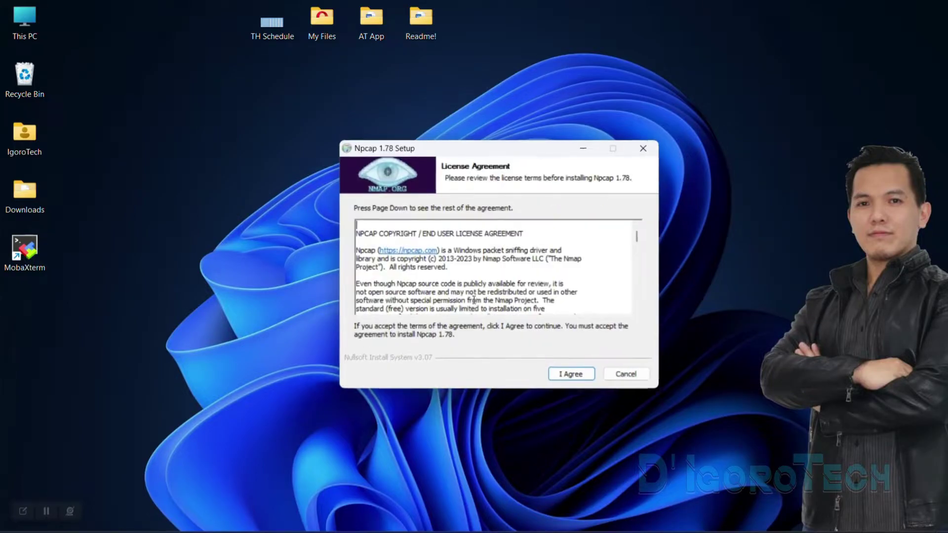
Accept the Npcap 1.78 license and install Npcap with all optional settings left off, finishing its wizard.
left_click(564, 379)
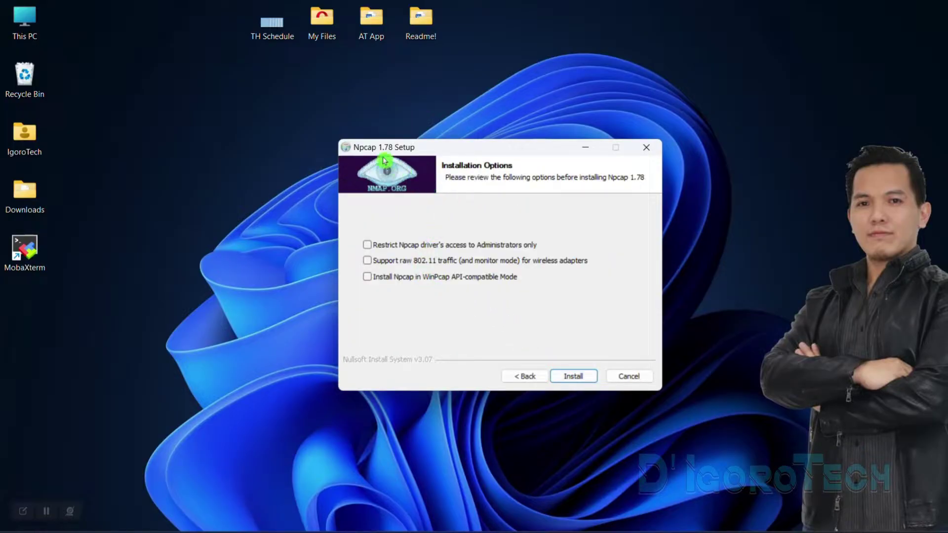
left_click(563, 378)
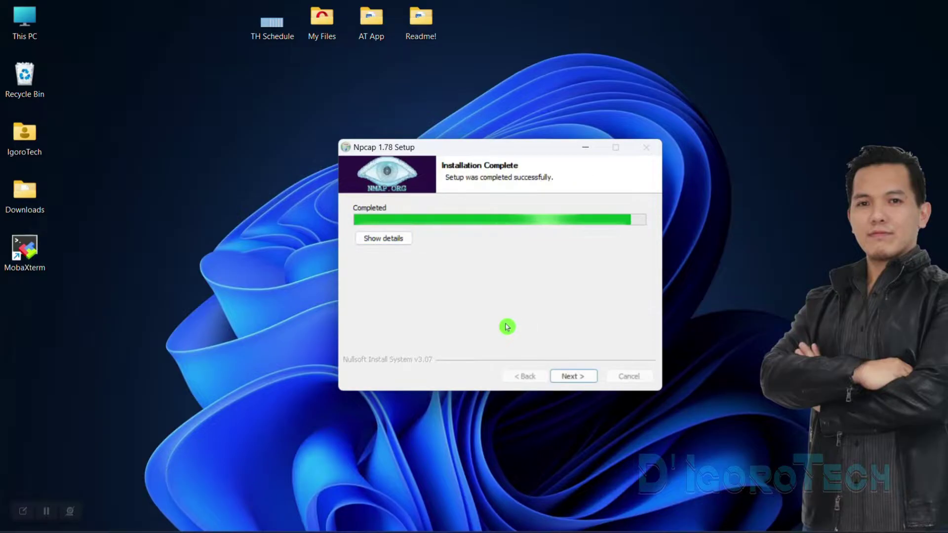
left_click(566, 379)
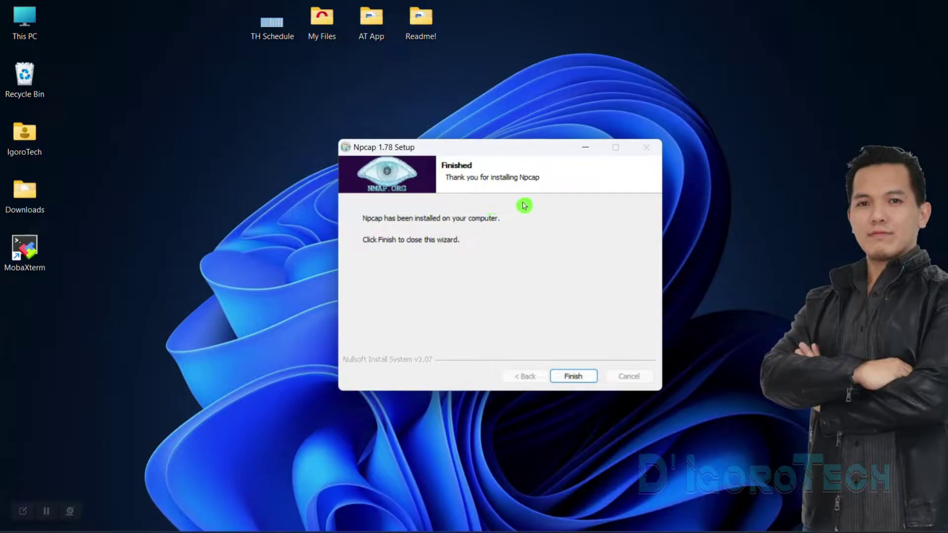
left_click(575, 377)
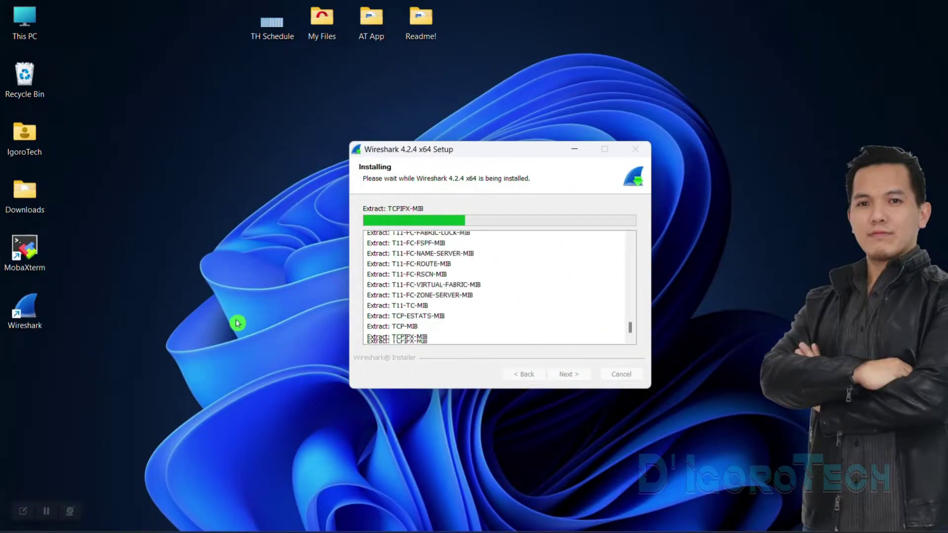
Finish the Wireshark 4.2.4 x64 setup without showing the news.
left_click(32, 329)
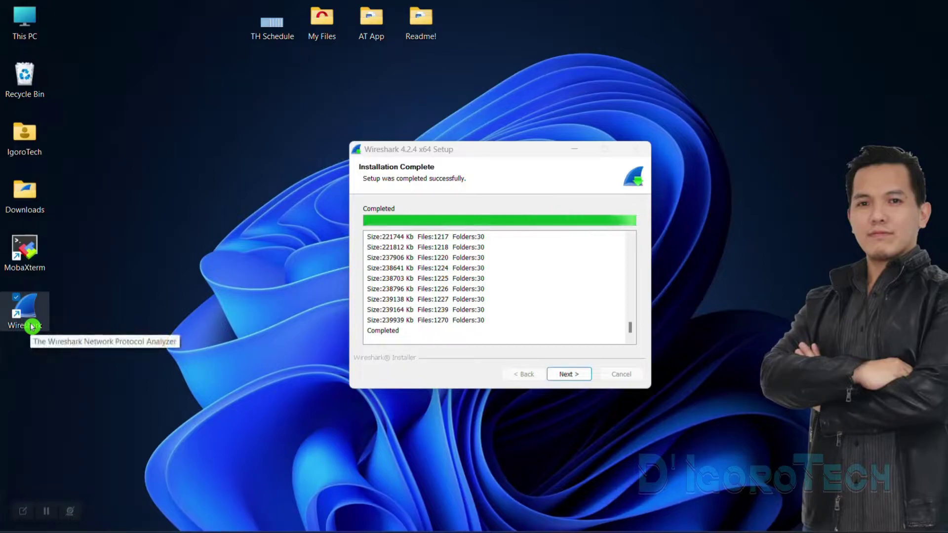
left_click(583, 378)
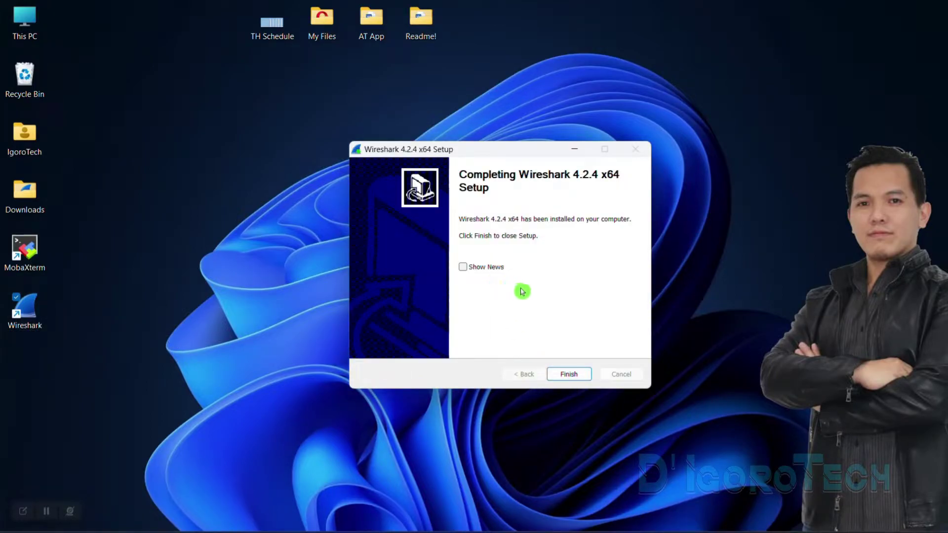
left_click(576, 377)
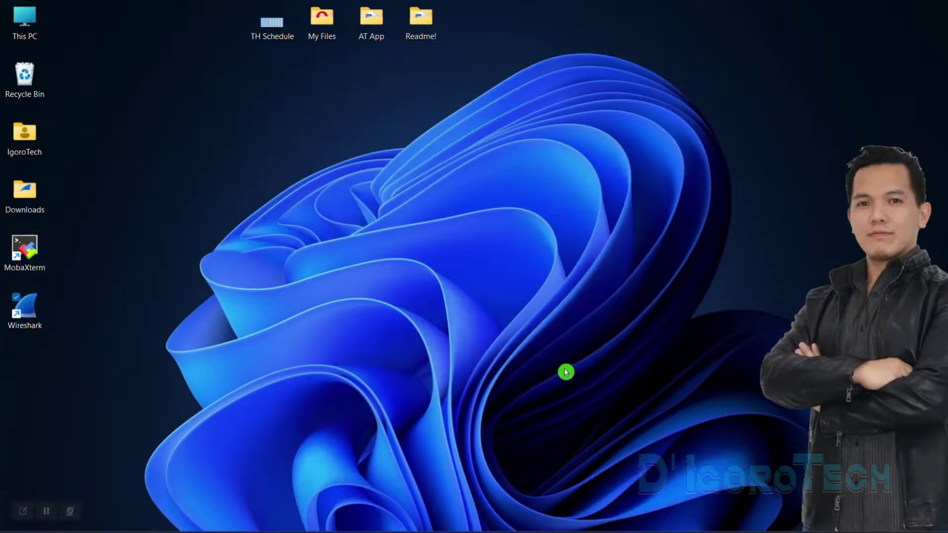
Launch Wireshark from the desktop, maximize its window and select the Wi-Fi capture interface.
double_click(33, 313)
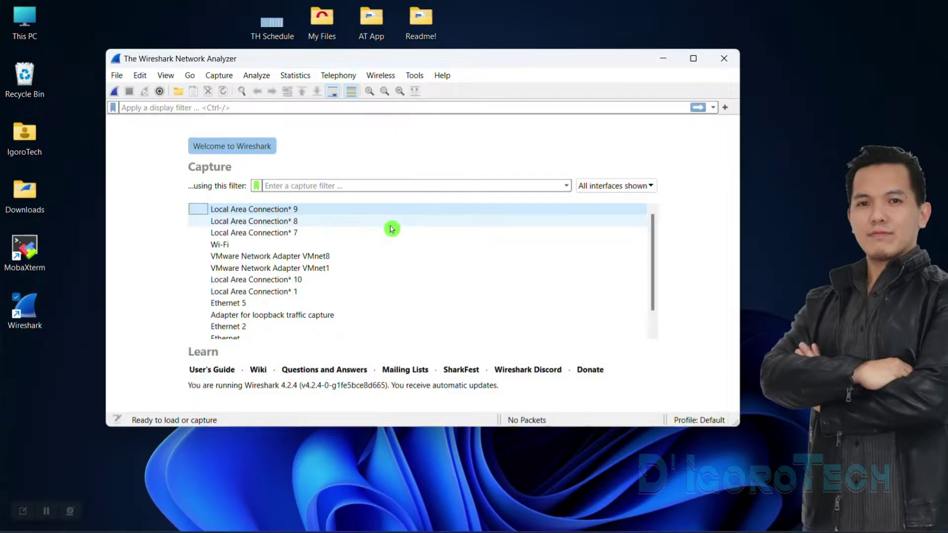
left_click(693, 58)
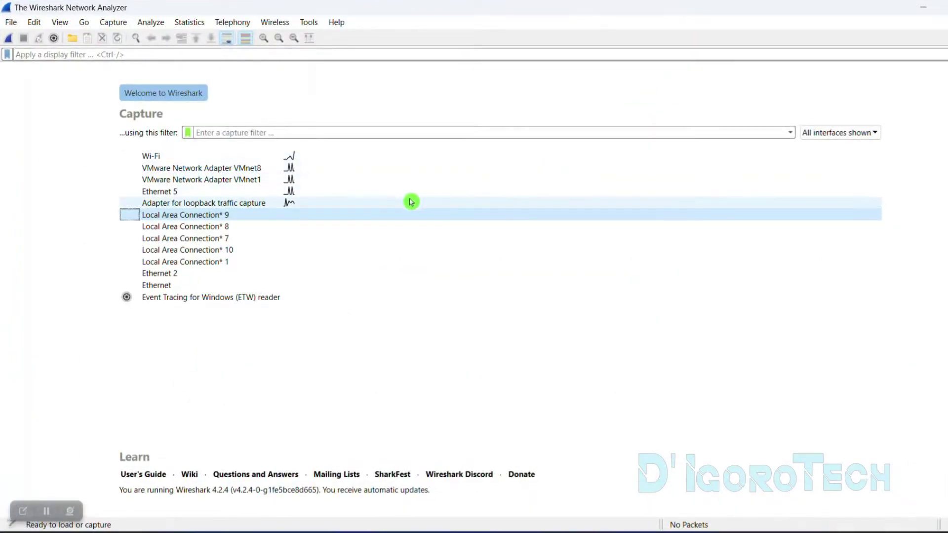
mouse_move(406, 197)
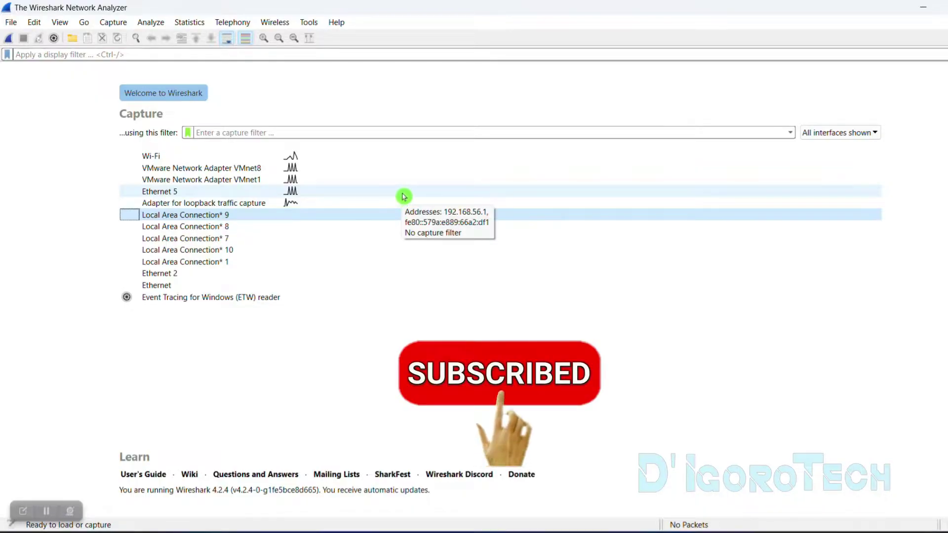
mouse_move(226, 163)
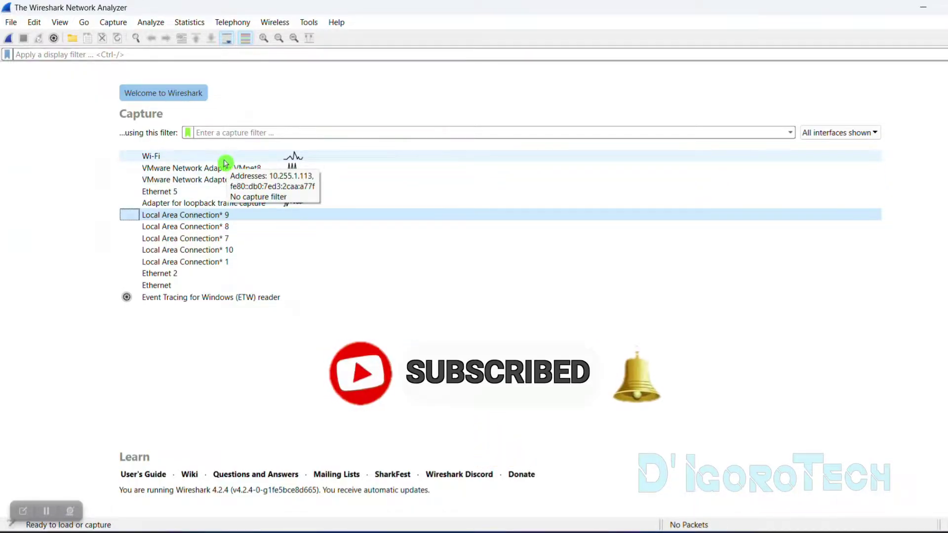
left_click(225, 158)
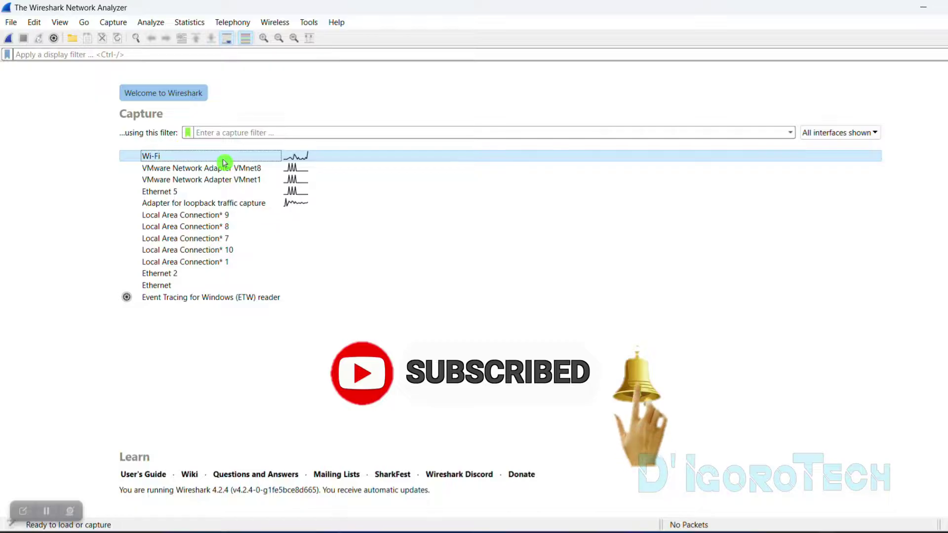
Filter the capture interface list to hide the virtual and external capture interfaces.
left_click(834, 133)
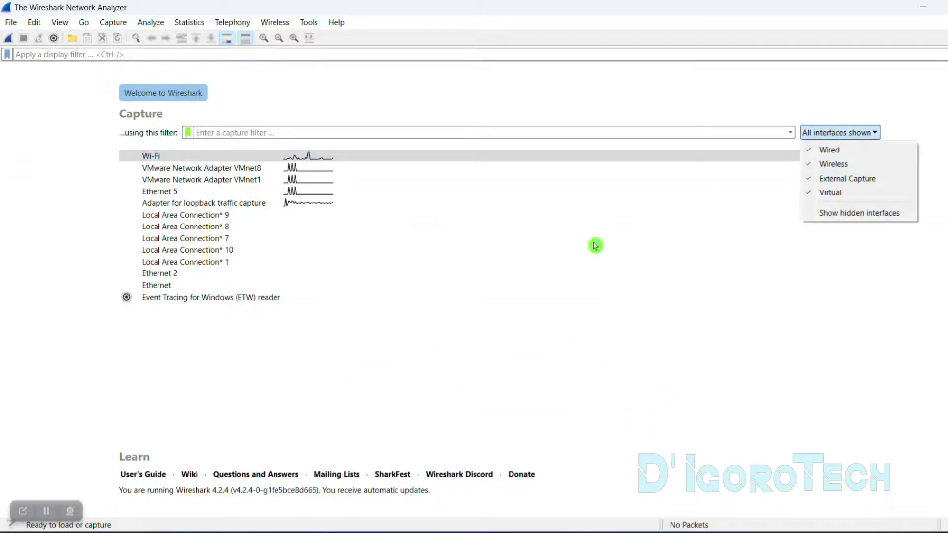
left_click(831, 192)
left_click(823, 133)
key("Escape")
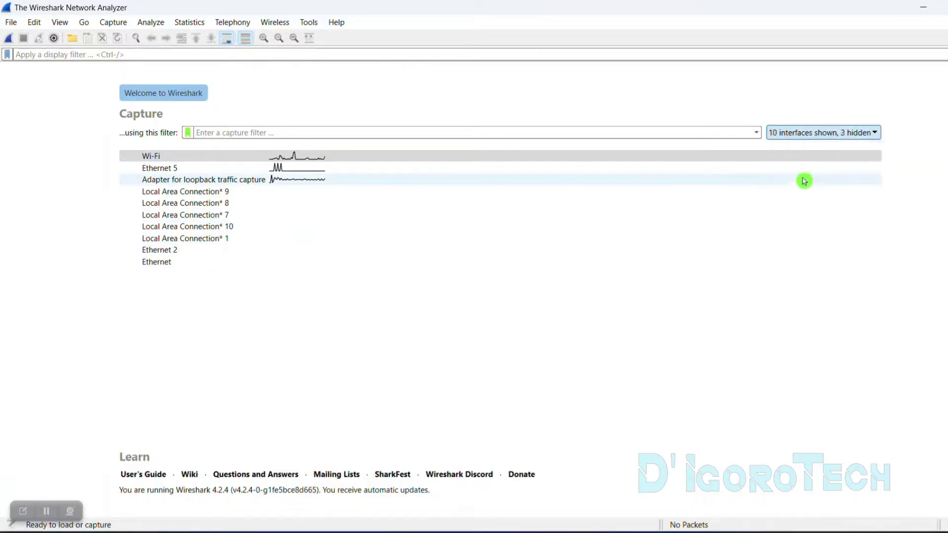
Capture live traffic on the Wi-Fi interface and stop the capture after some packets have been recorded.
left_click(837, 132)
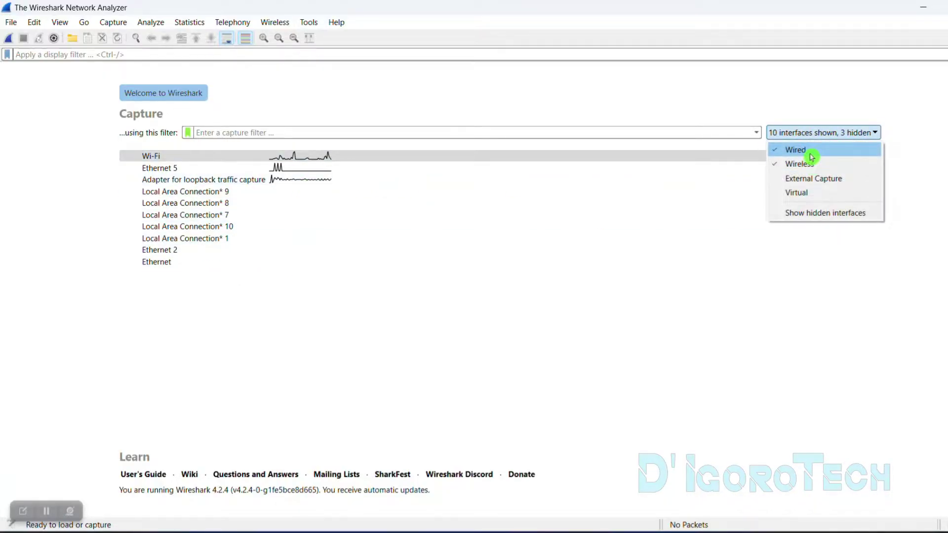
left_click(542, 216)
left_click(410, 158)
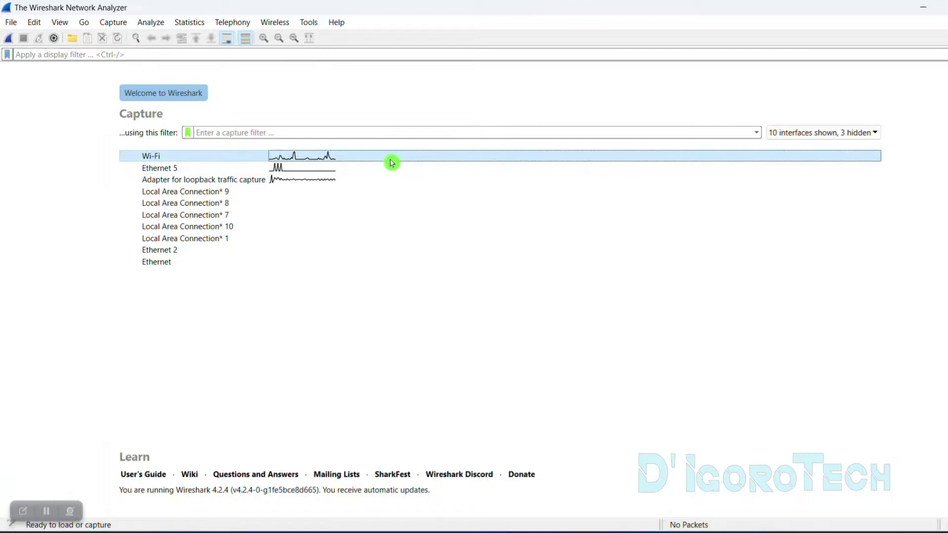
mouse_move(391, 163)
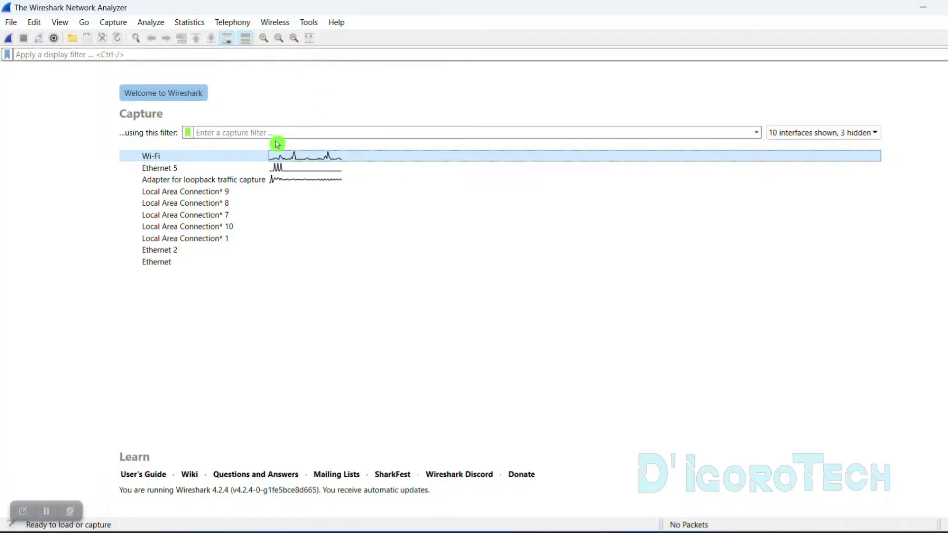
double_click(257, 159)
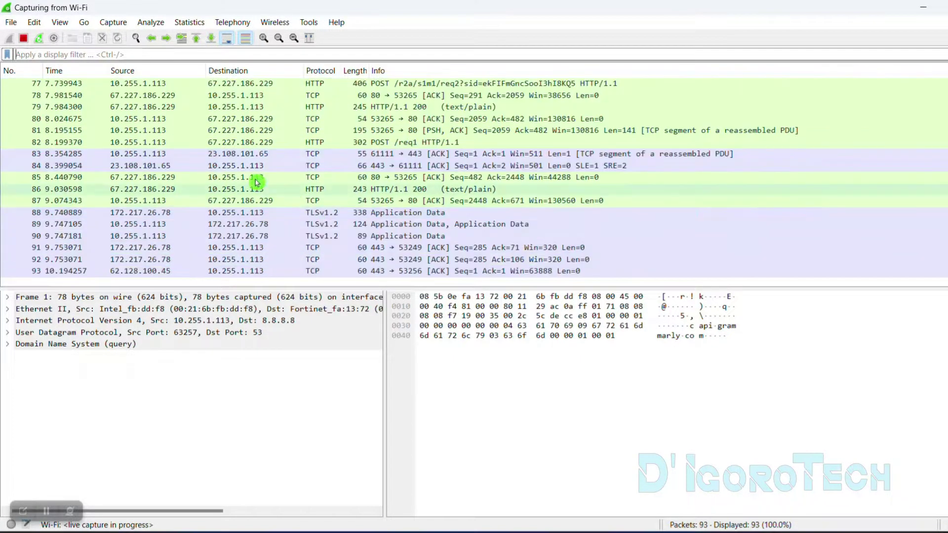
left_click(24, 38)
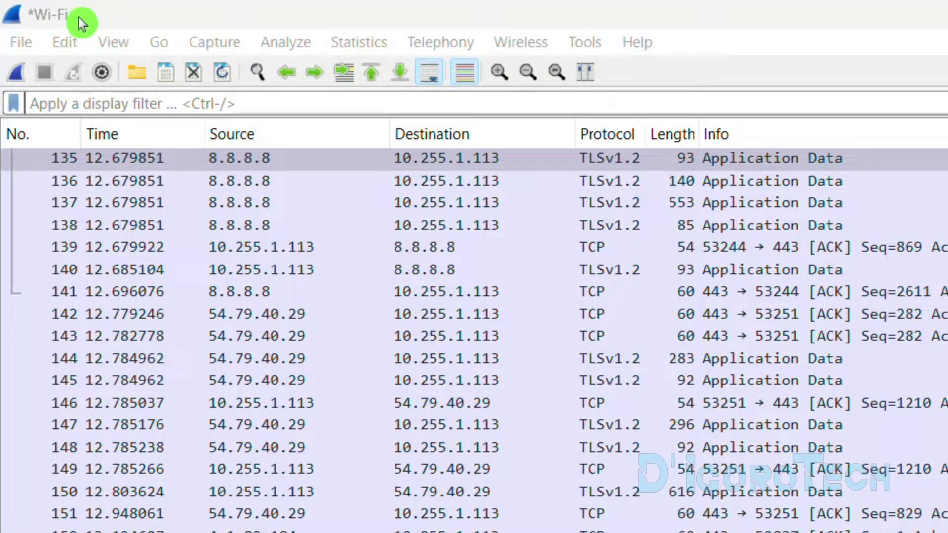
Save the stopped Wi-Fi capture to the Desktop under the name Test Capture, in pcapng format.
left_click(24, 39)
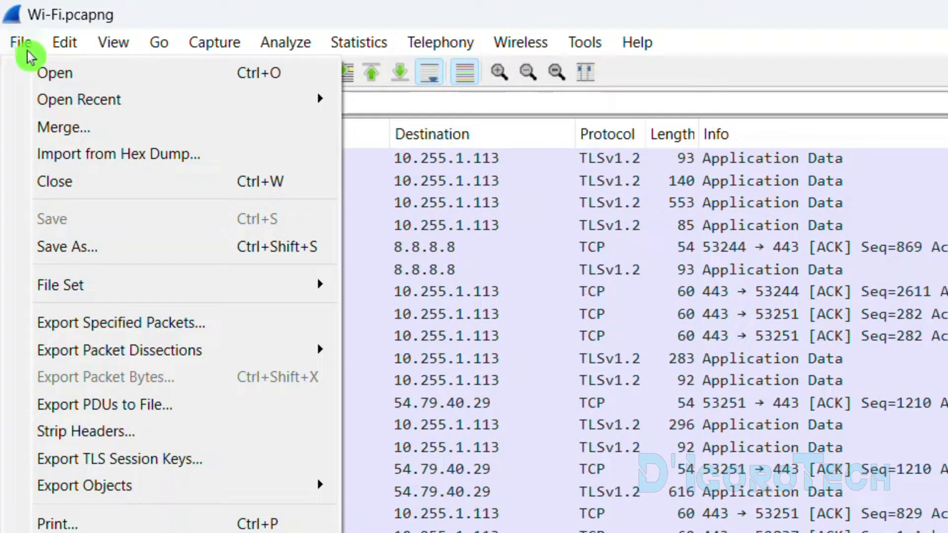
left_click(79, 248)
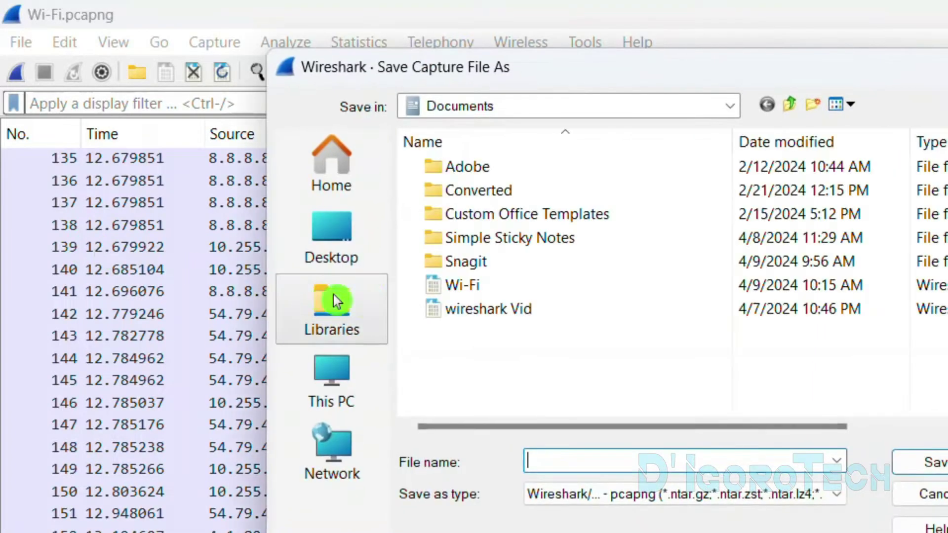
left_click(339, 256)
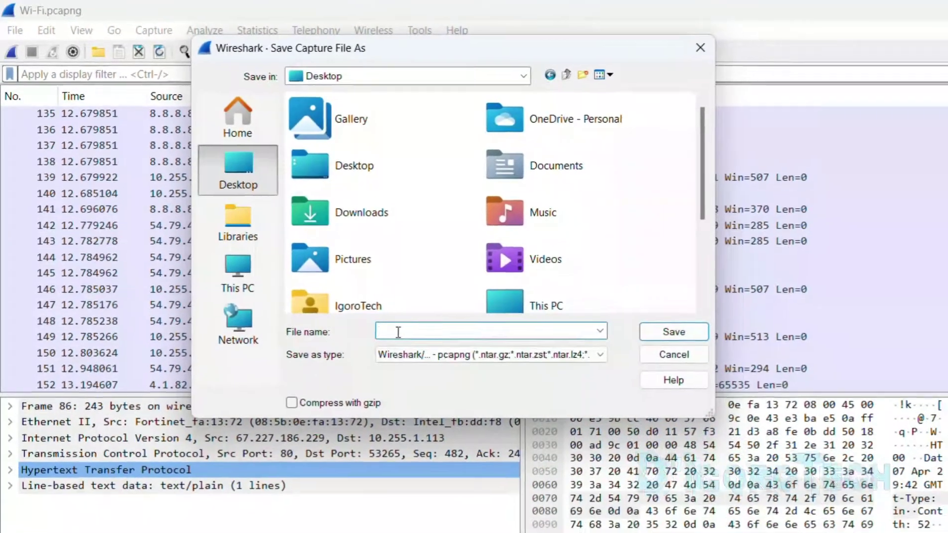
type("Test Capture")
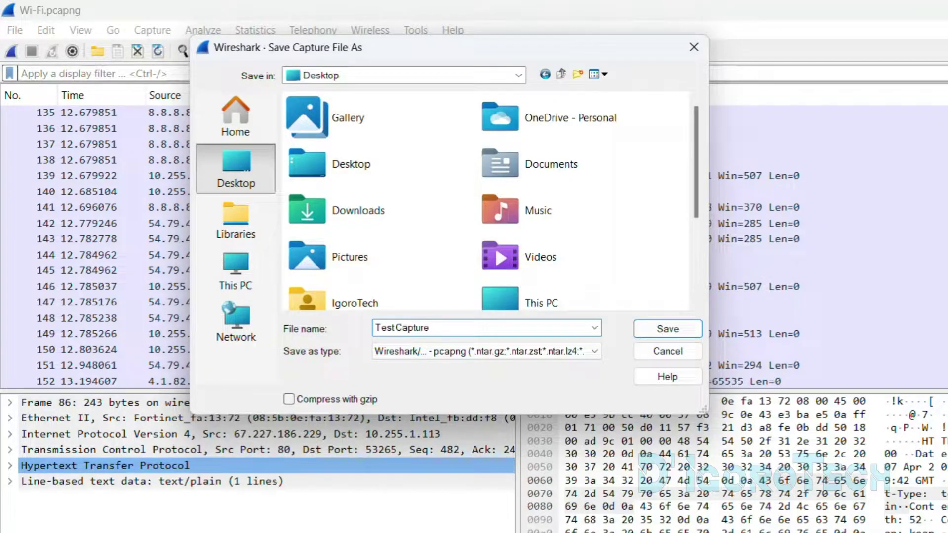
left_click(655, 334)
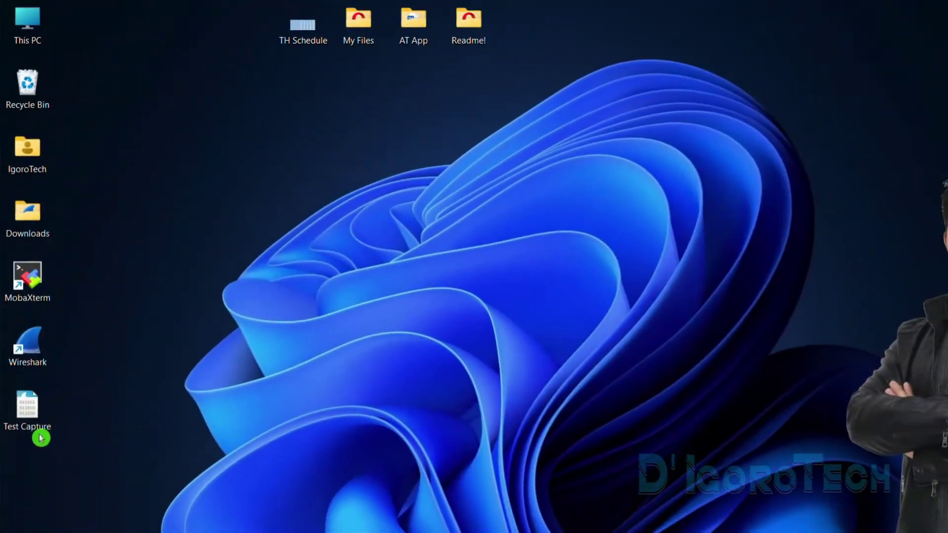
Examine the properties of the Test Capture file on the Windows desktop, including its file type, and close them.
left_click(41, 433)
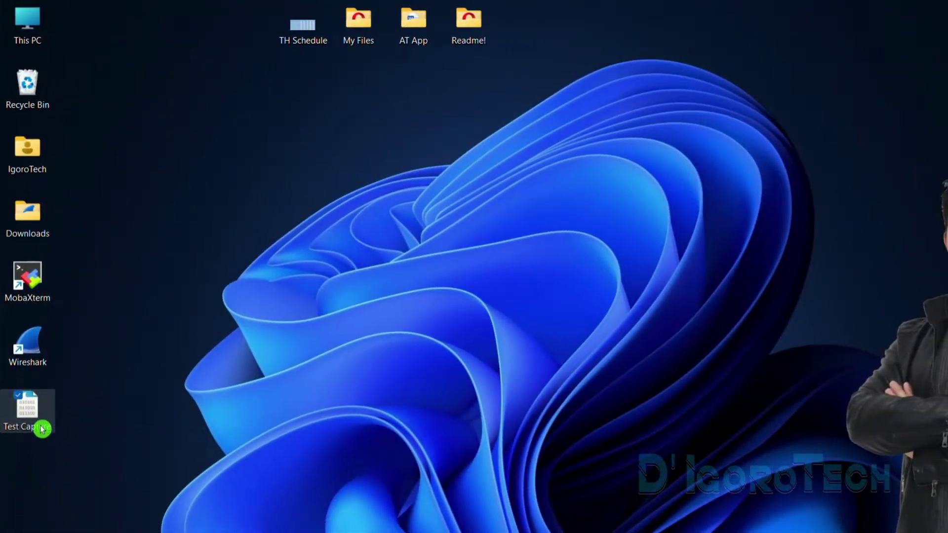
right_click(41, 427)
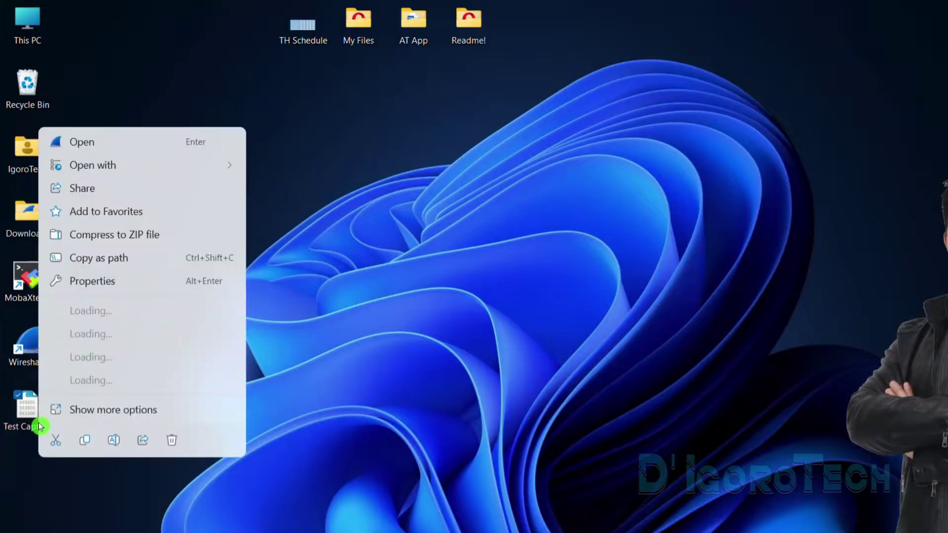
left_click(25, 414)
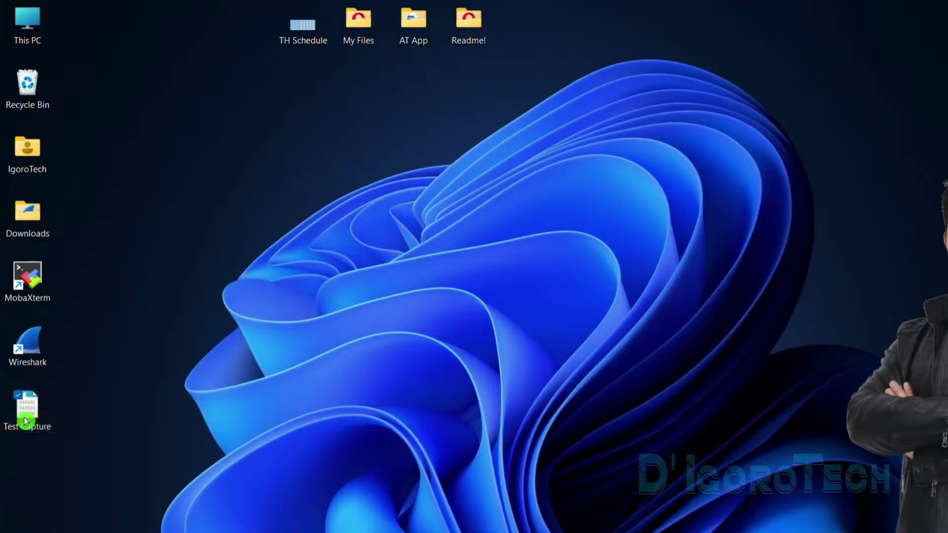
right_click(25, 421)
left_click(89, 274)
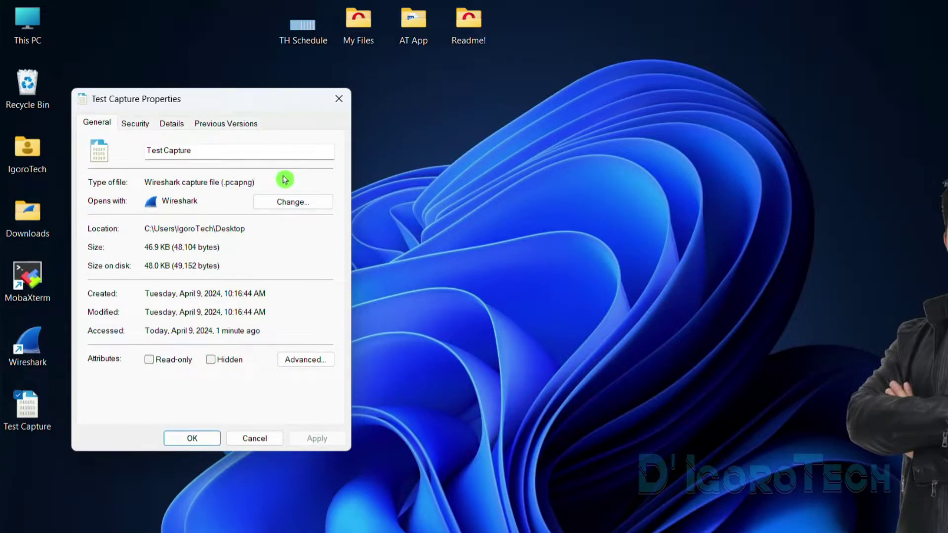
left_click(339, 105)
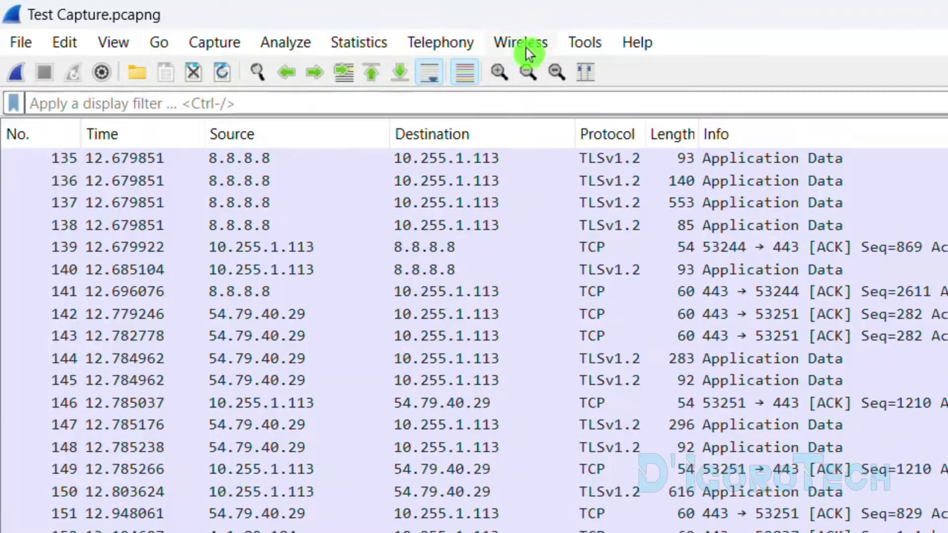
Look through the available commands of the Test Capture window and check the installed version in the About Wireshark information.
left_click(15, 45)
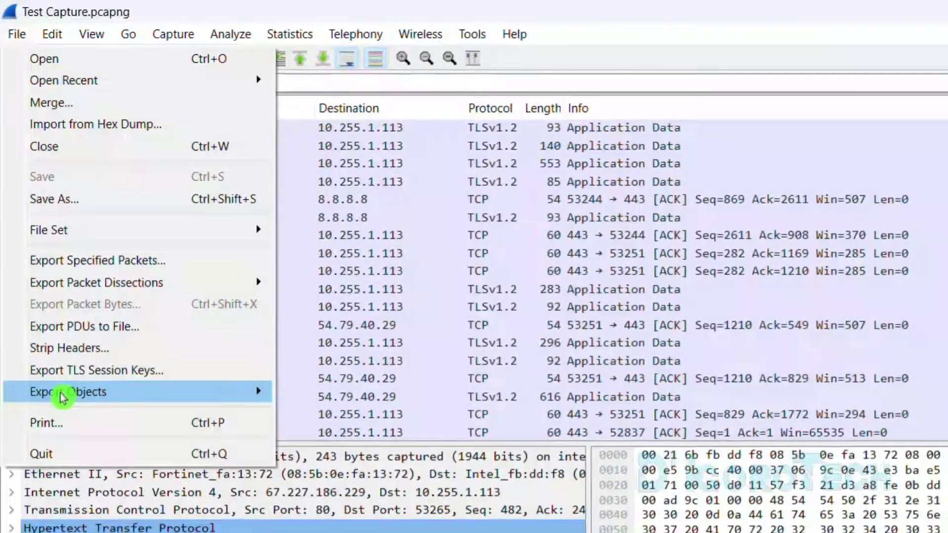
mouse_move(79, 489)
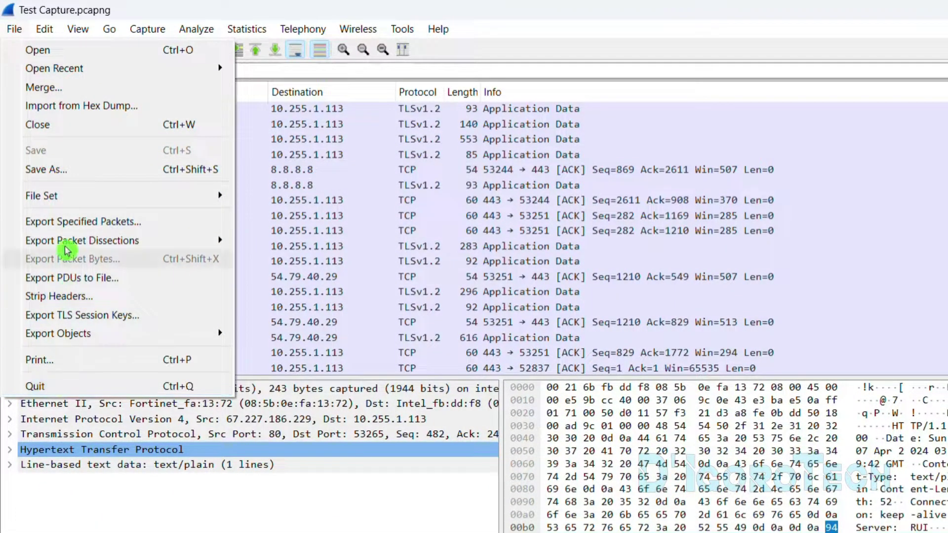
mouse_move(150, 40)
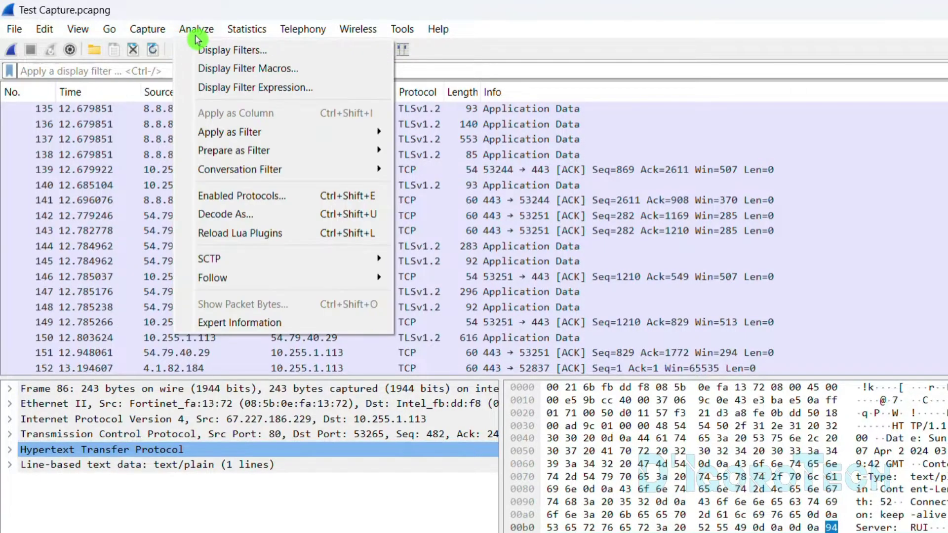
mouse_move(436, 32)
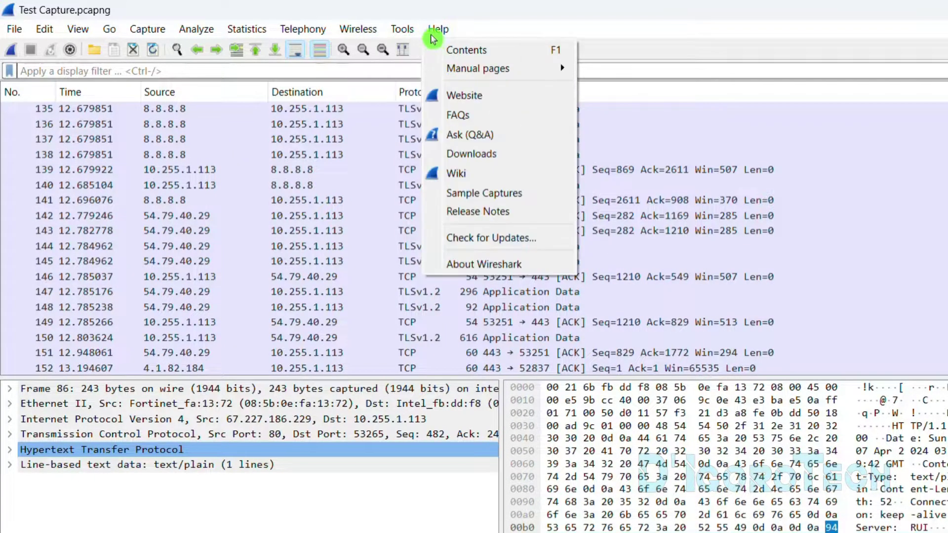
left_click(459, 265)
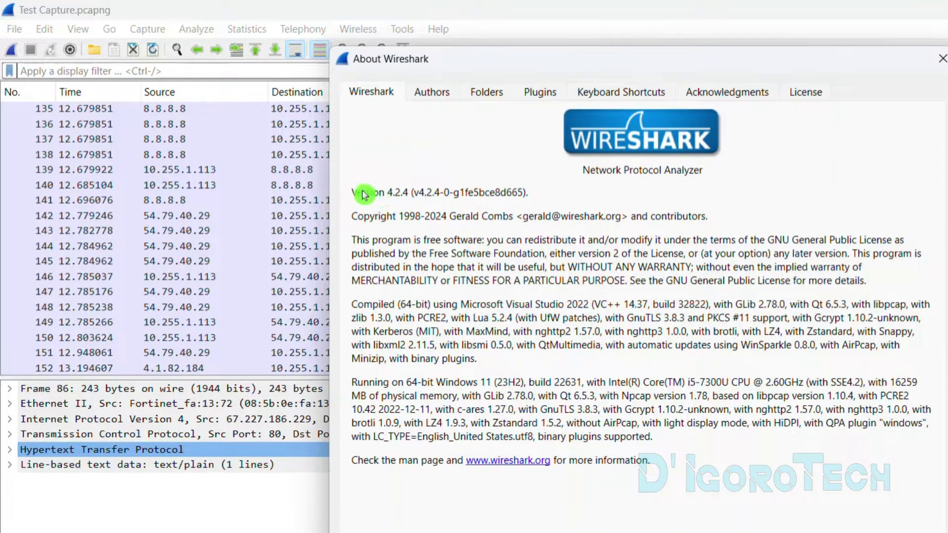
left_click_drag(352, 193, 444, 186)
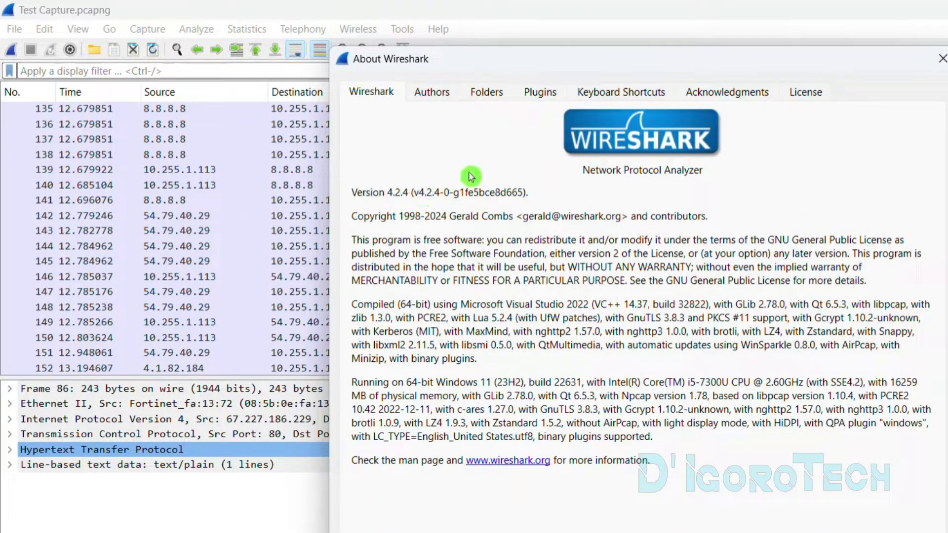
left_click(942, 59)
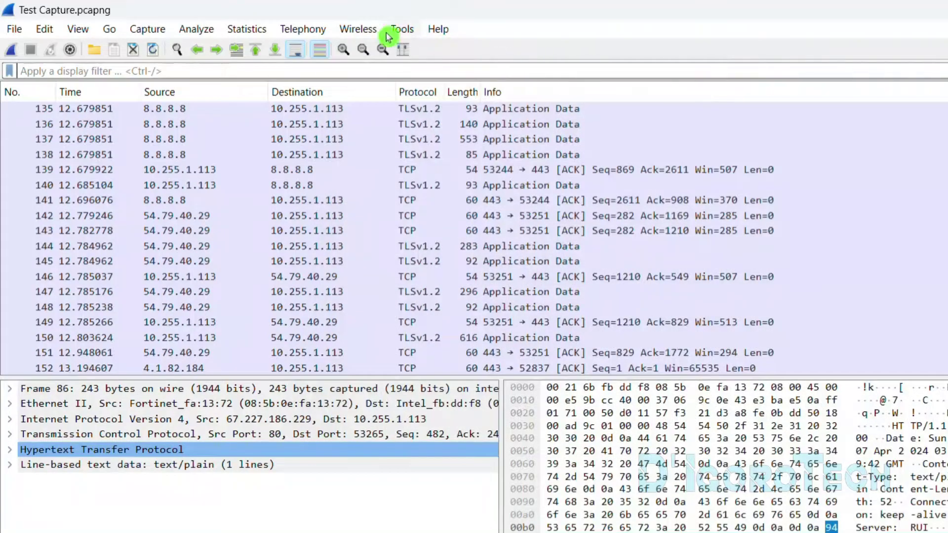
left_click(436, 30)
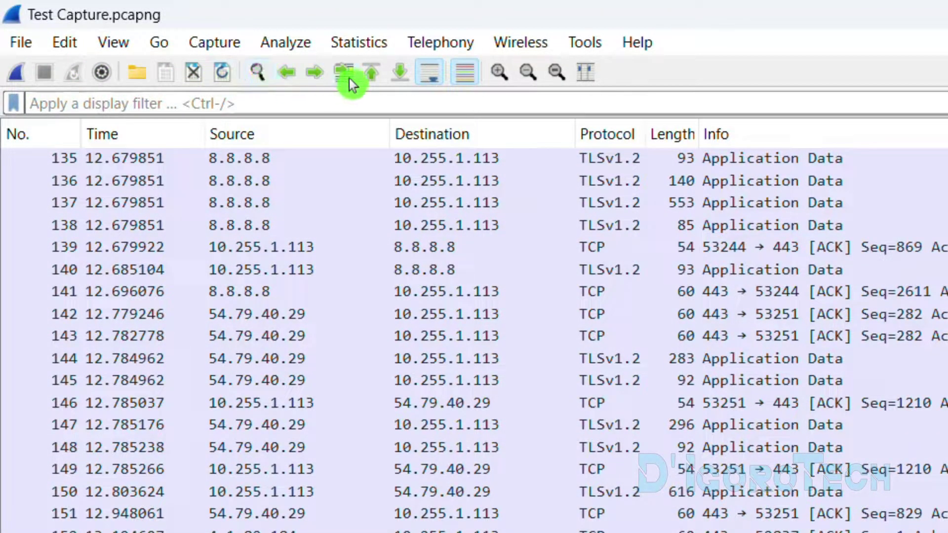
Enlarge the text of the packet list and return it to its normal size.
left_click(500, 78)
left_click(501, 79)
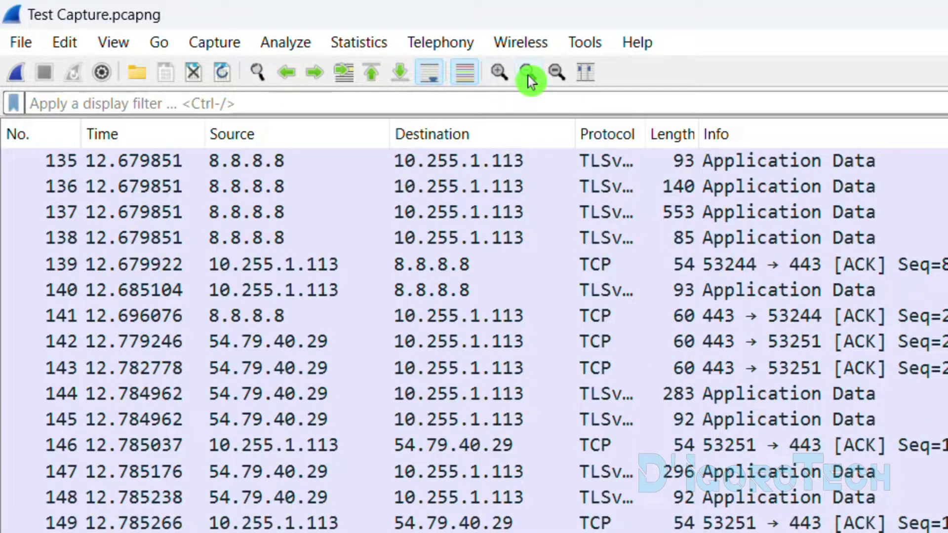
left_click(527, 76)
left_click(548, 76)
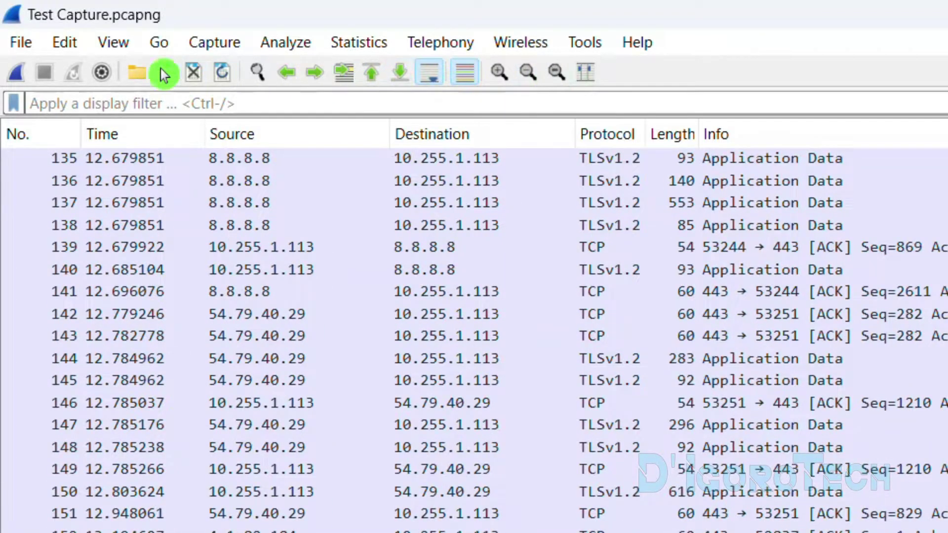
Hide the main toolbar and show it again.
left_click(101, 50)
left_click(140, 71)
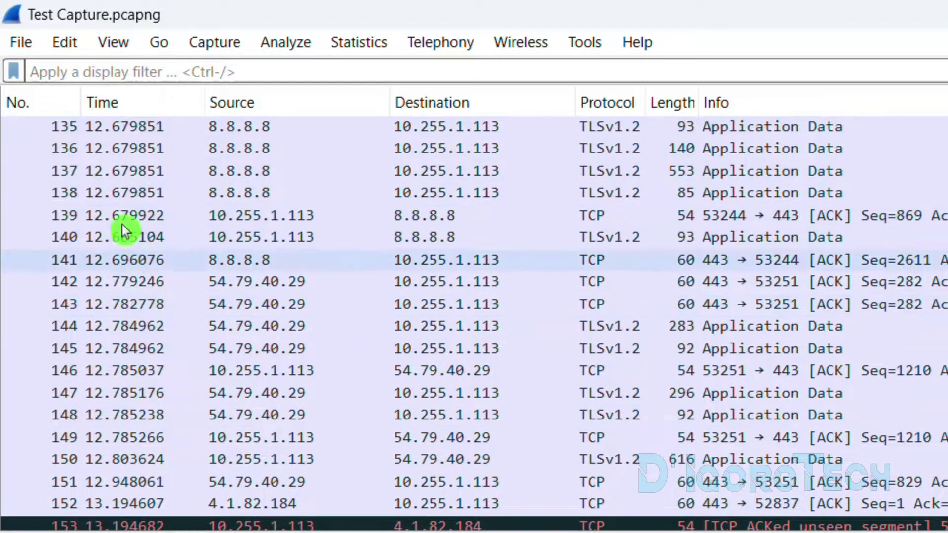
left_click(125, 49)
left_click(135, 70)
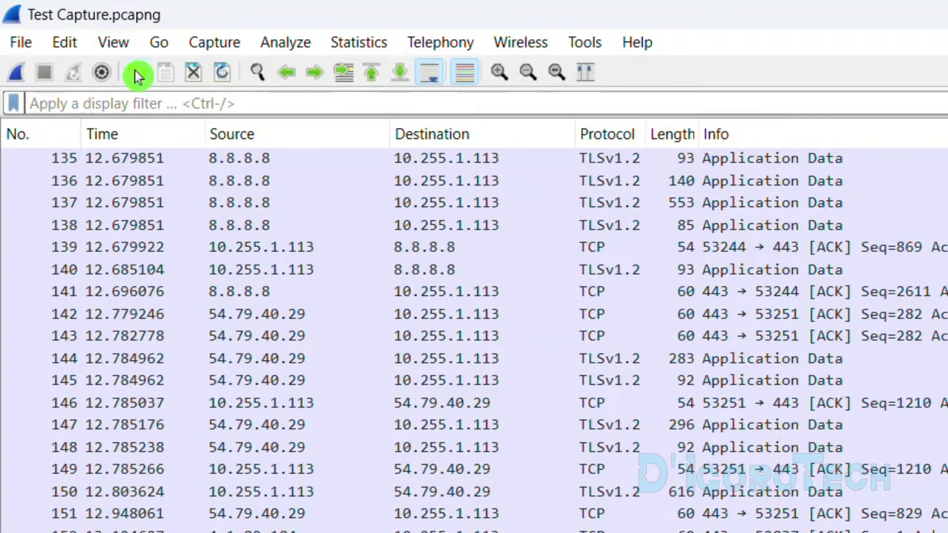
Filter the packet list with the predefined TCP only and UDP only display filters in turn, clearing each.
left_click(19, 76)
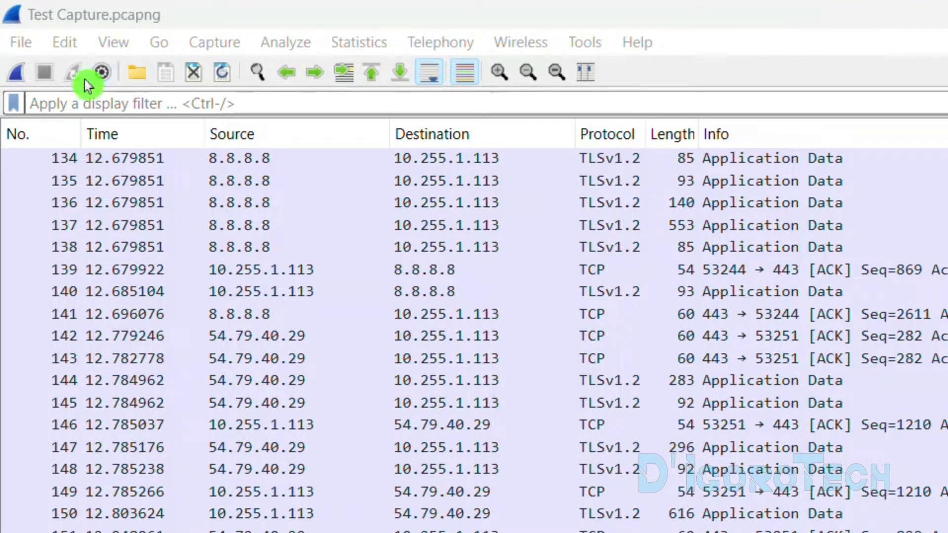
left_click(85, 103)
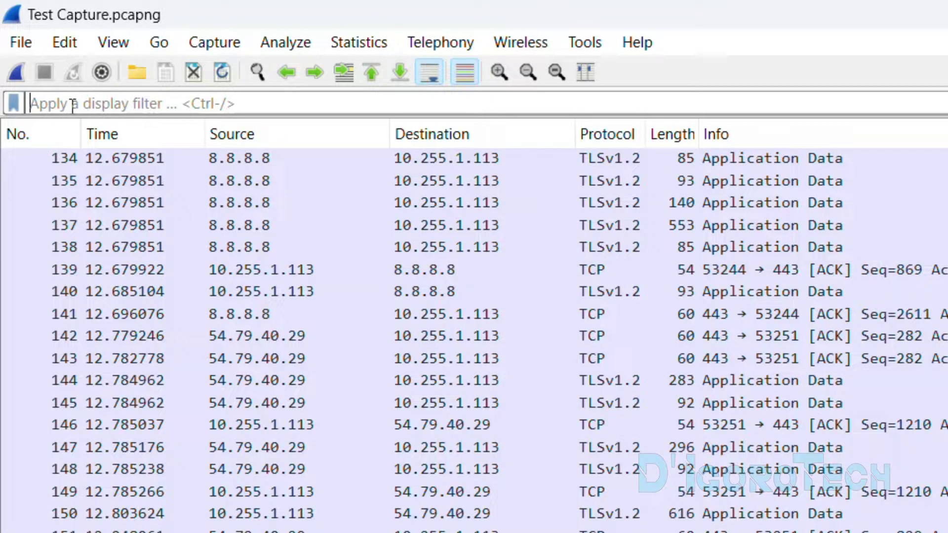
left_click(12, 113)
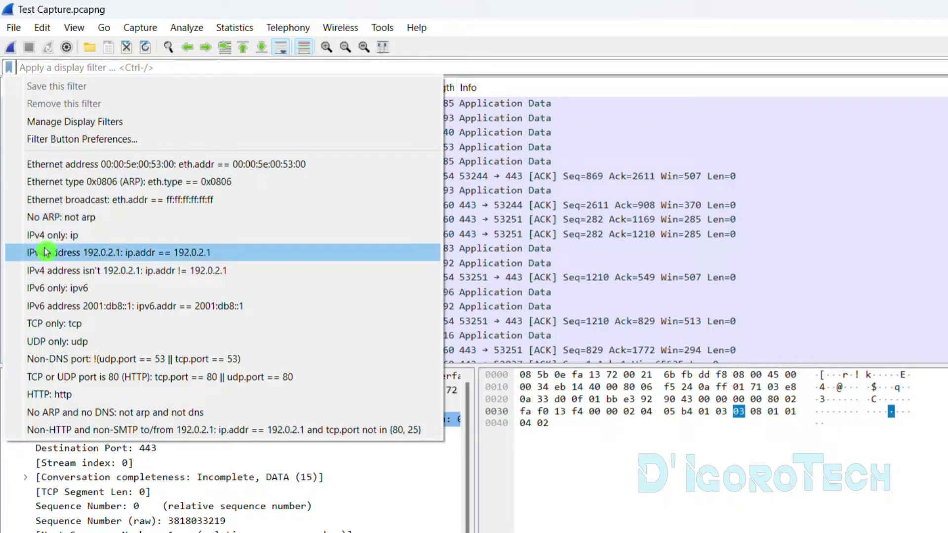
left_click(46, 324)
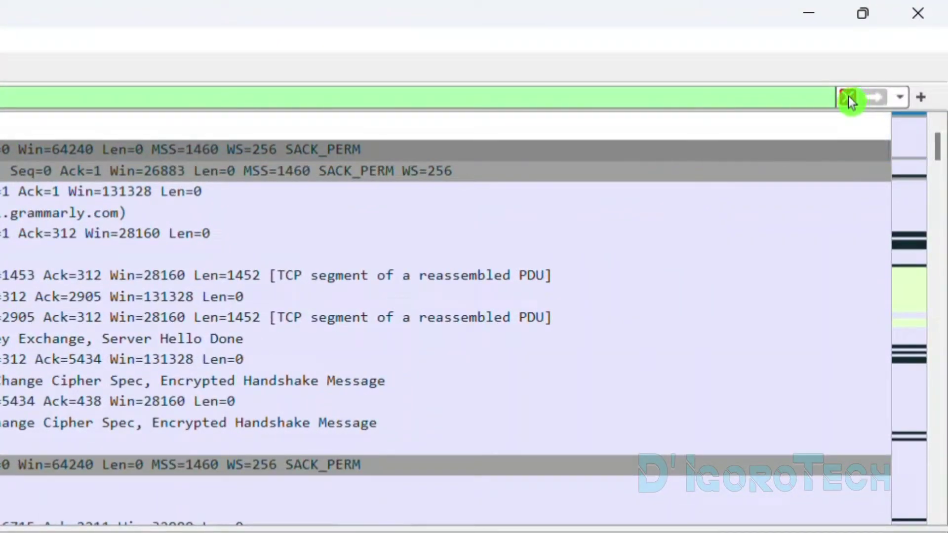
left_click(848, 99)
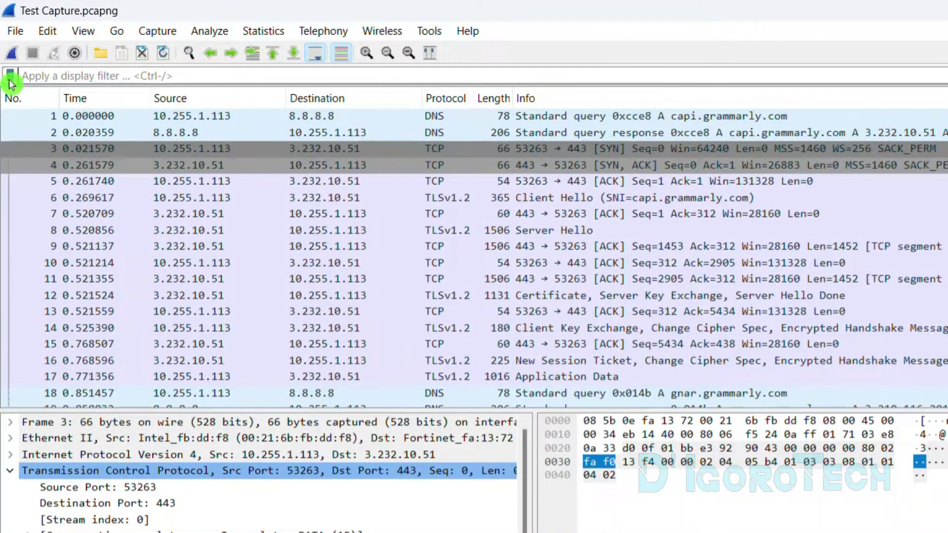
left_click(11, 76)
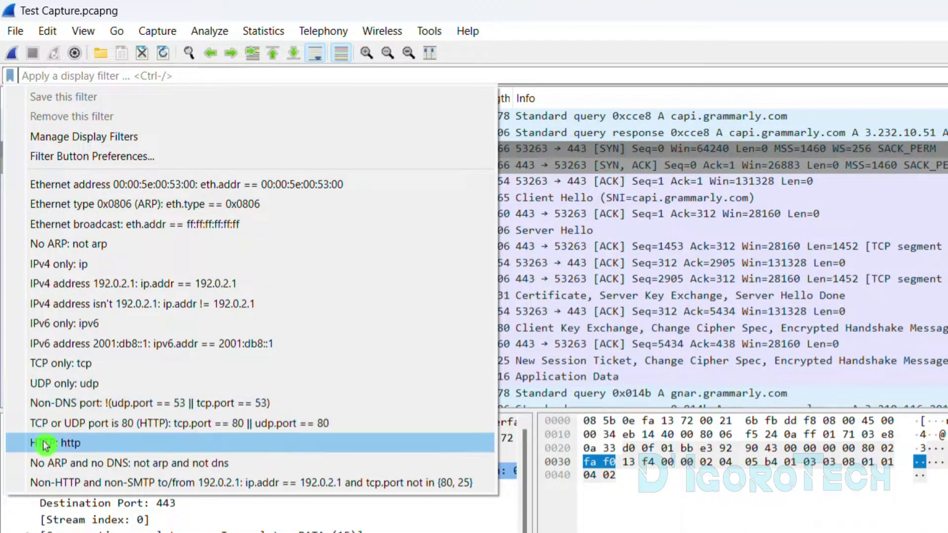
left_click(54, 390)
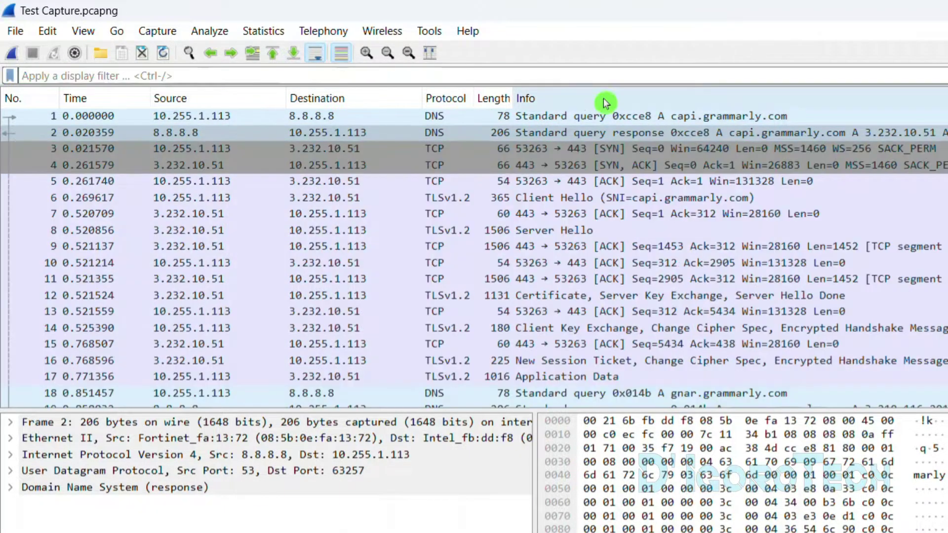
Apply the display filter http to the packet list.
left_click(461, 76)
type("htt")
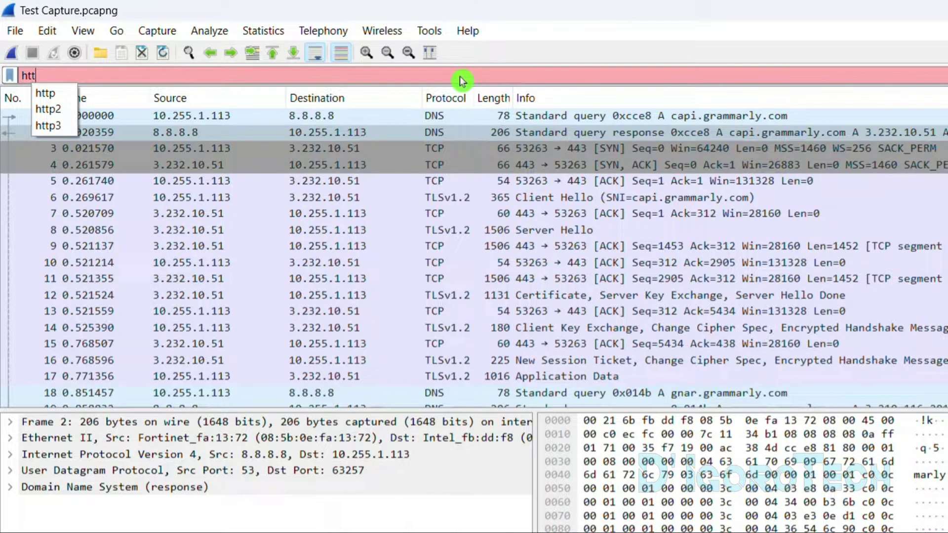
type("p")
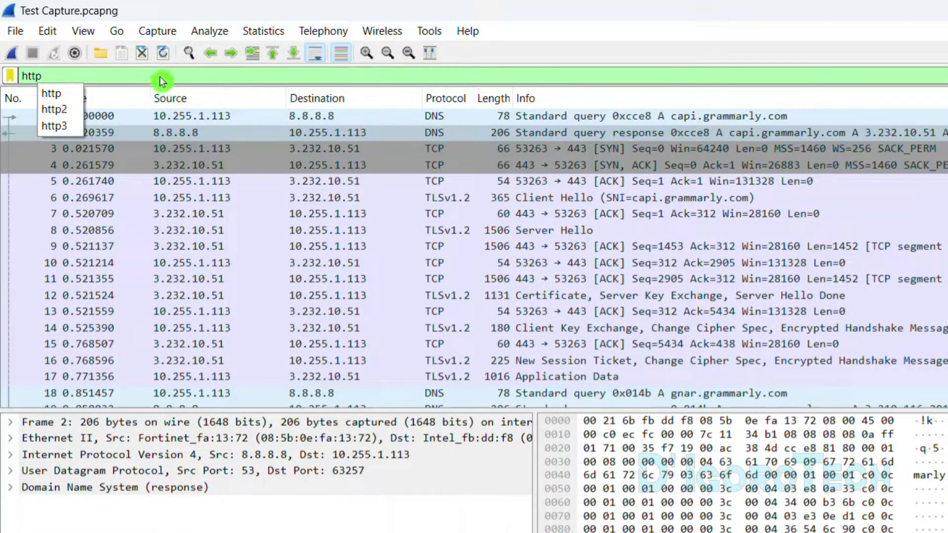
key("Return")
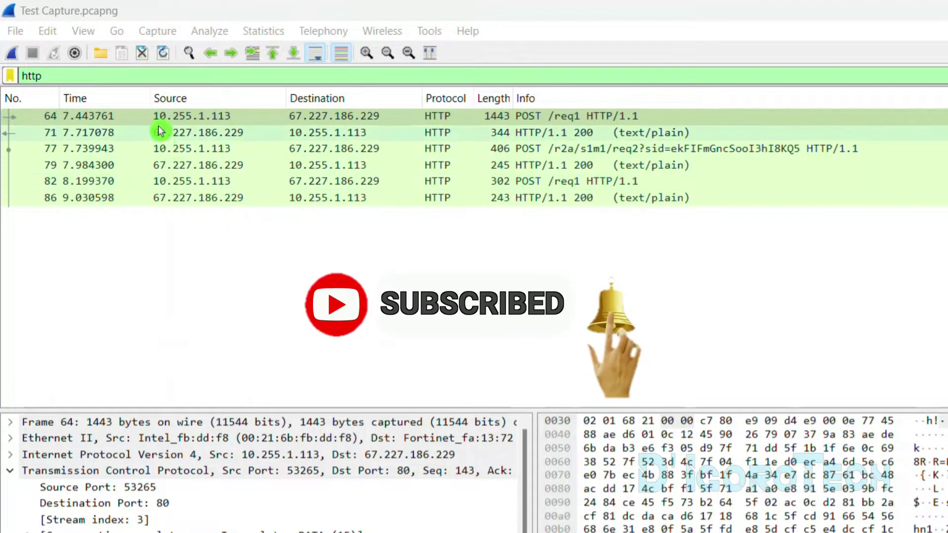
Compare HTTP packets 64 and 71, and expand the Hypertext Transfer Protocol details of packet 64.
left_click(210, 121)
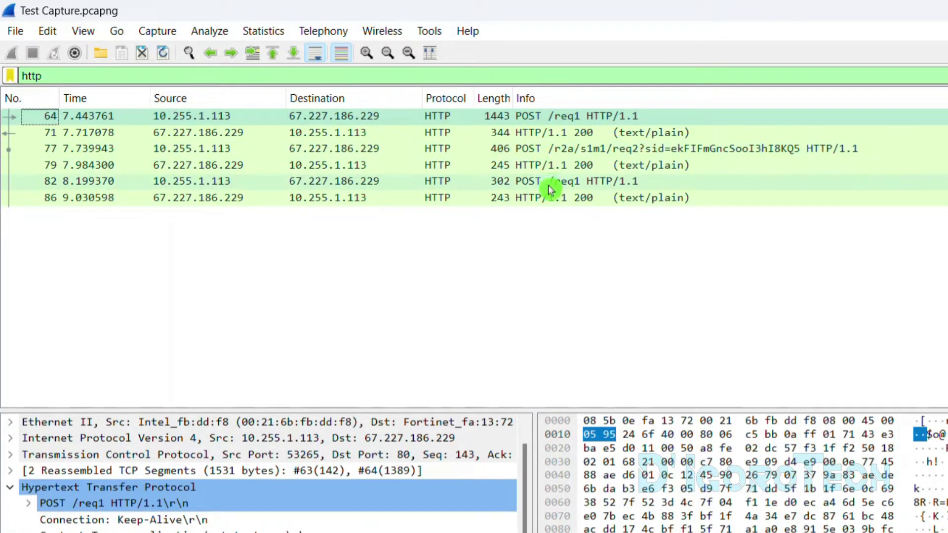
left_click(203, 119)
left_click(201, 131)
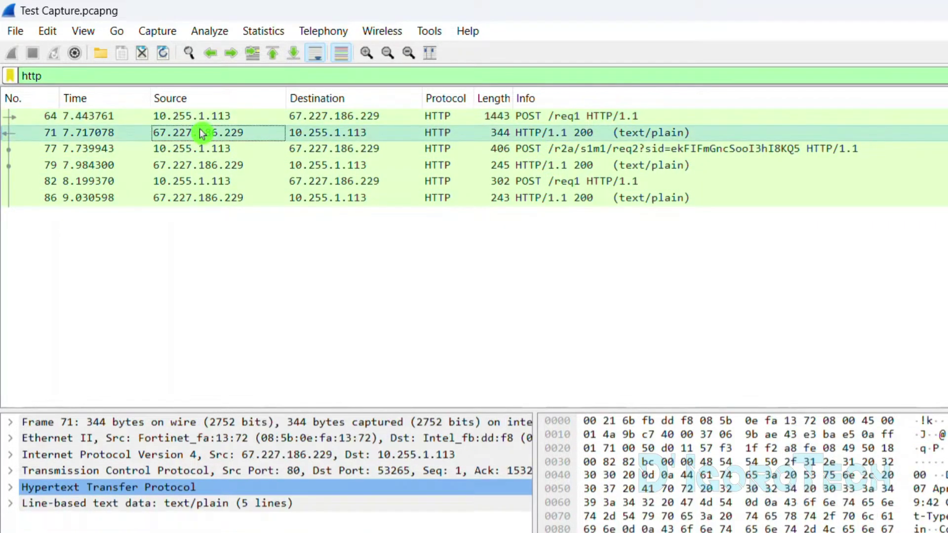
left_click(201, 117)
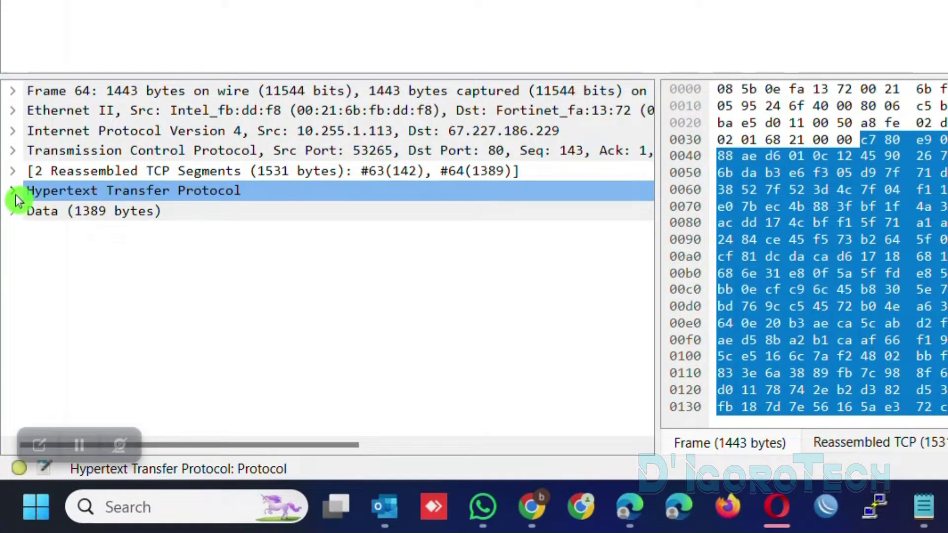
left_click(14, 196)
left_click(15, 196)
left_click(15, 196)
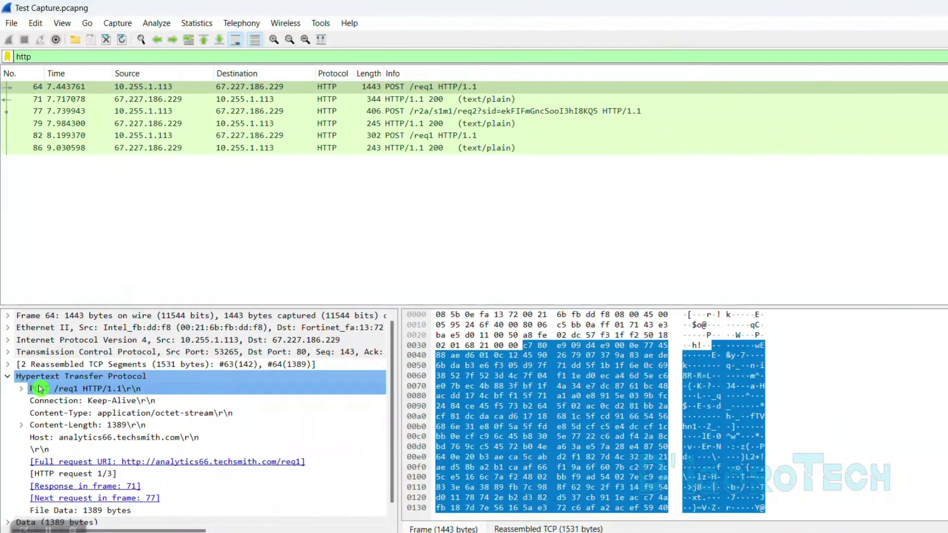
Examine the POST /req1 request line of packet 64 and its Expert Info, and collapse both again.
scroll(33, 395, "down", 1)
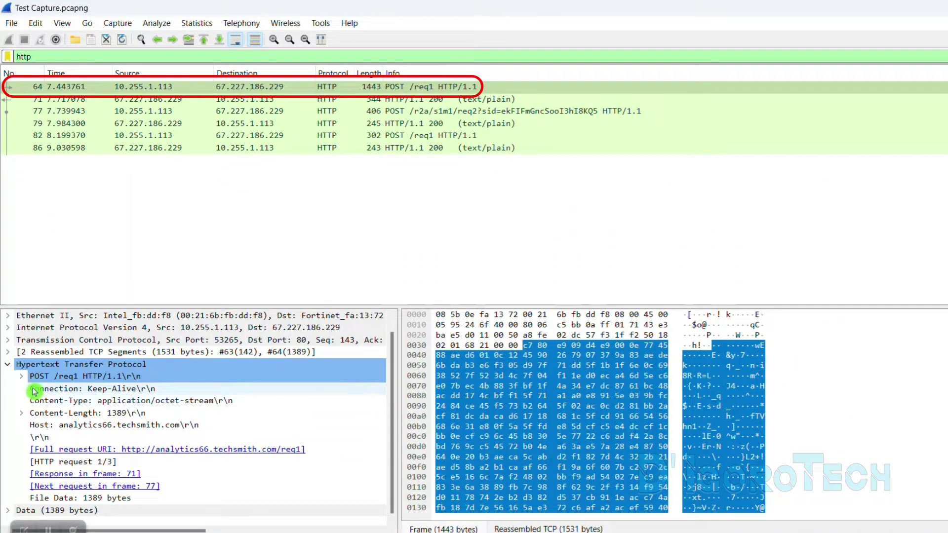
left_click(22, 377)
left_click(43, 315)
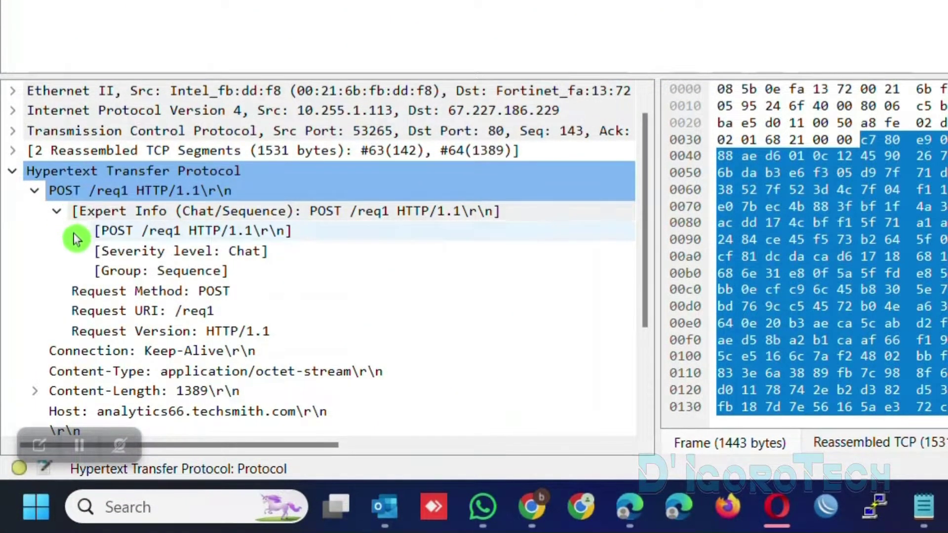
left_click(55, 211)
left_click(34, 192)
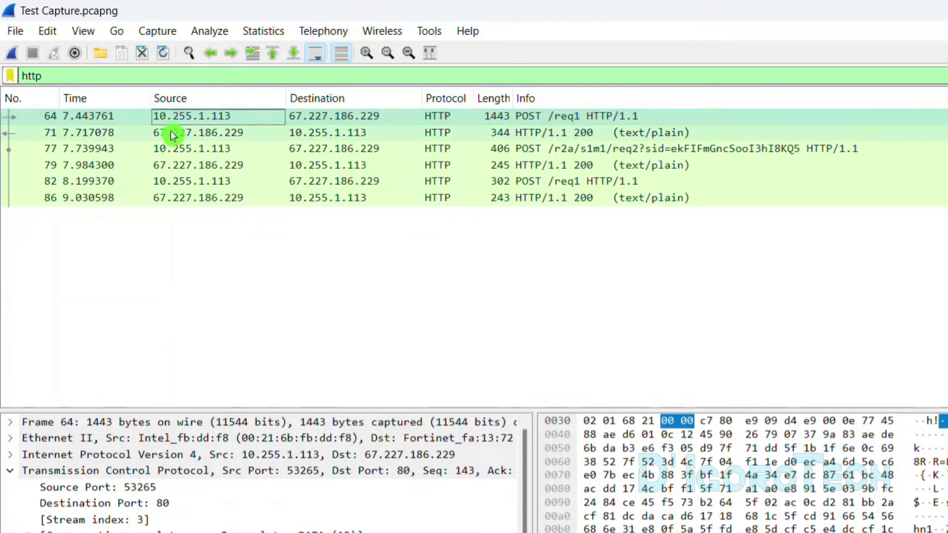
Go through the remaining HTTP packets one by one, from packet 71 to packet 86, viewing their details.
left_click(171, 135)
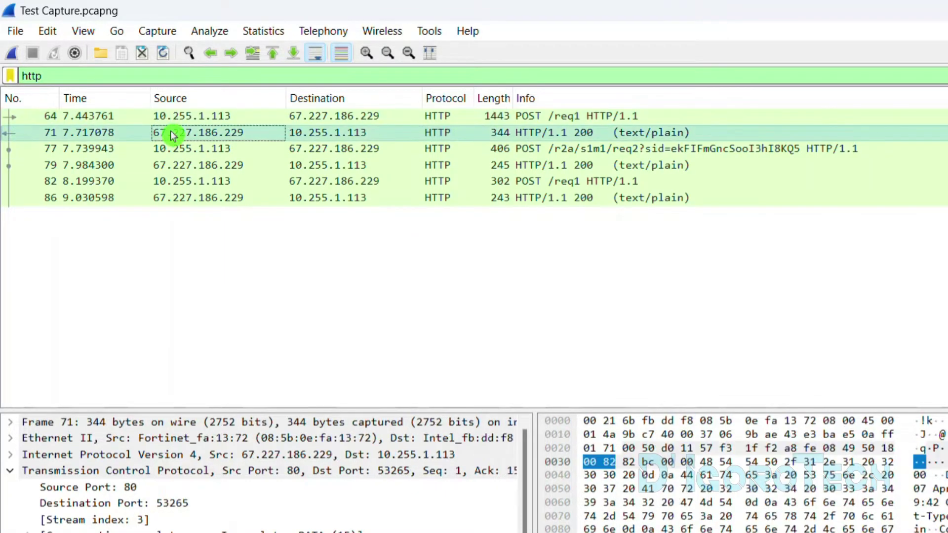
left_click(180, 149)
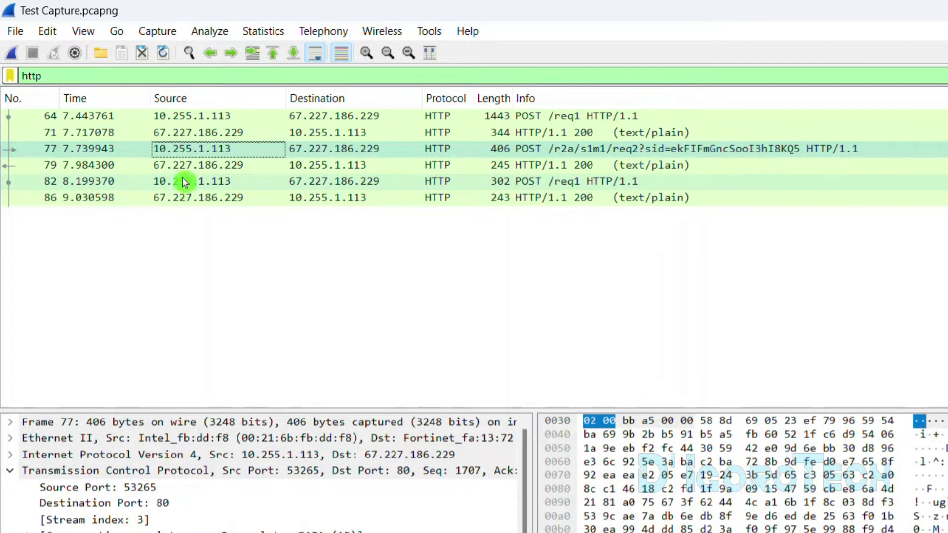
key("Down")
key("Down")
key("Down")
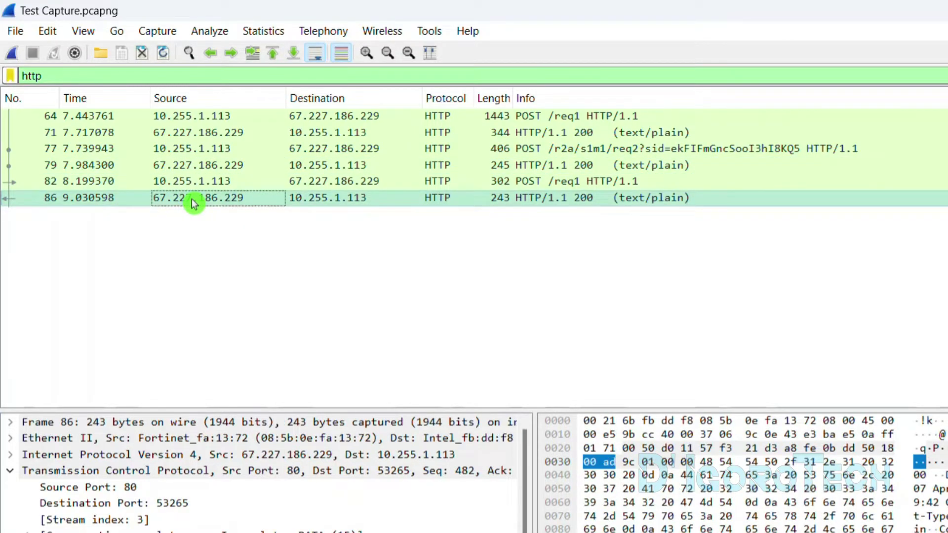
Replace the display filter with ip.addr == 10.255.1.113 and apply it.
left_click(115, 77)
key("BackSpace")
key("BackSpace")
key("BackSpace")
key("BackSpace")
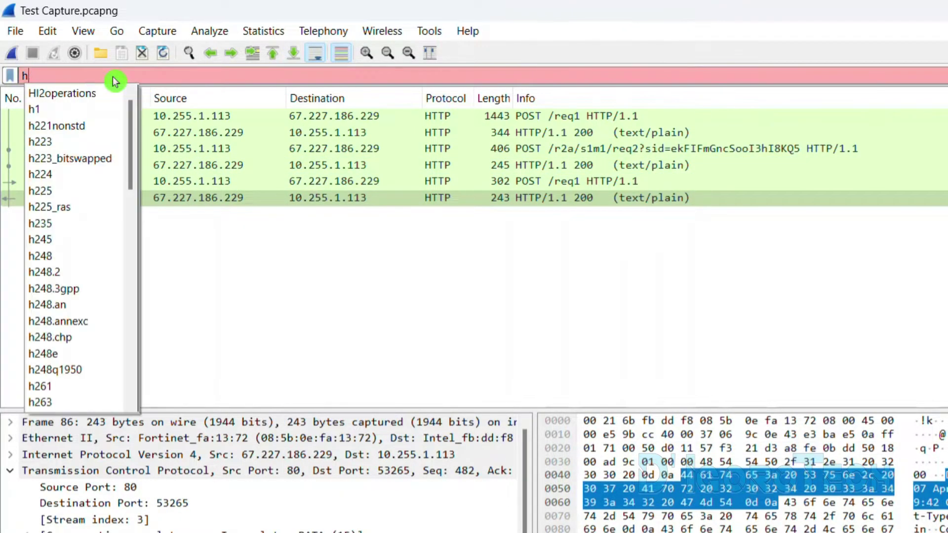
type("ip")
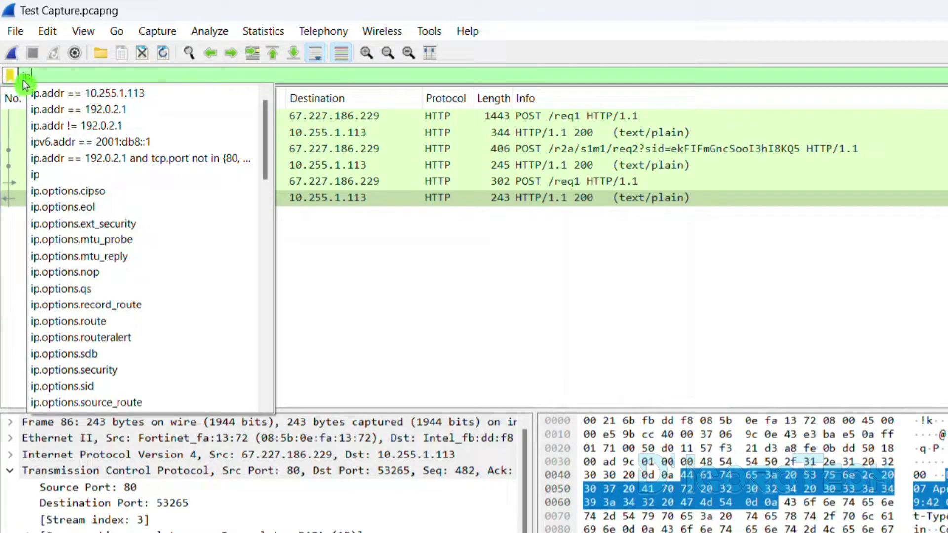
left_click(63, 109)
left_click_drag(75, 75, 152, 70)
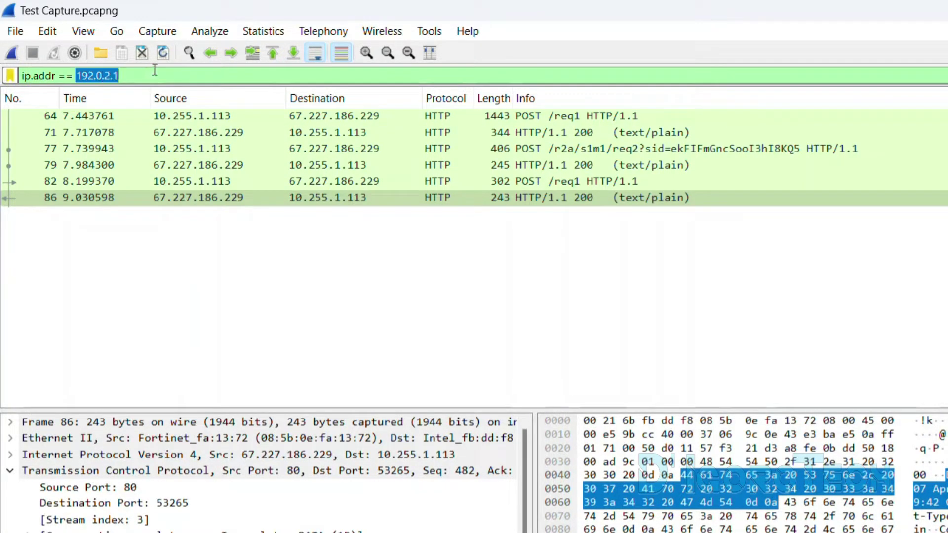
type("10.255.1.113")
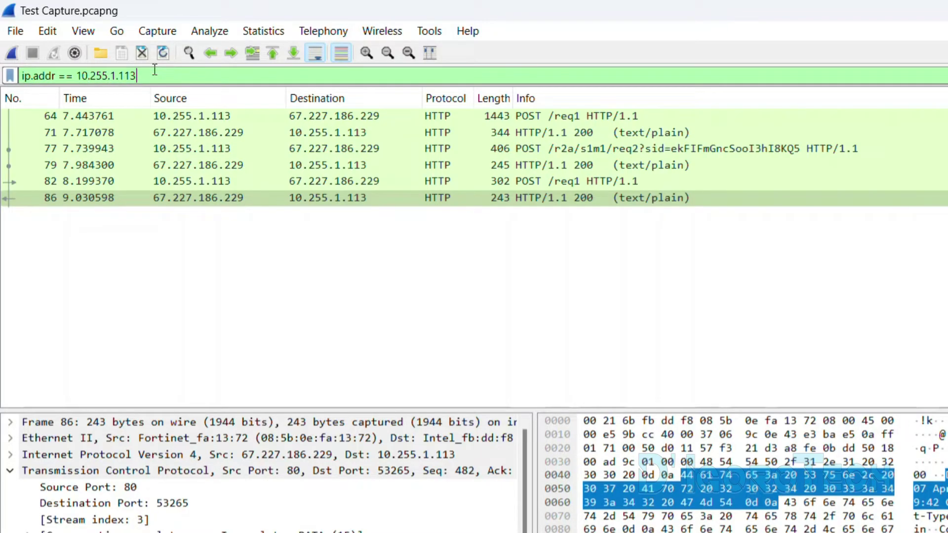
key("Return")
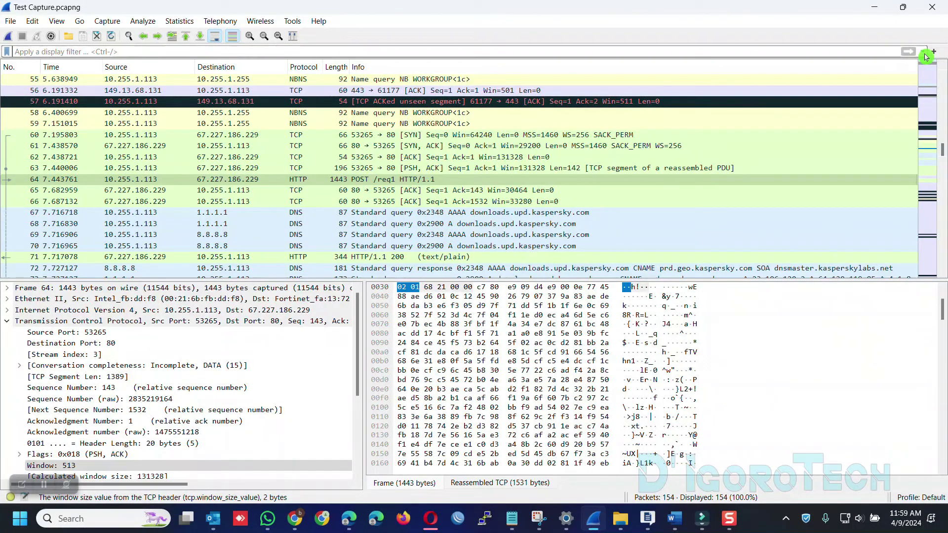
View the recently used display filters and the form for adding a filter button, and cancel the form.
left_click(925, 56)
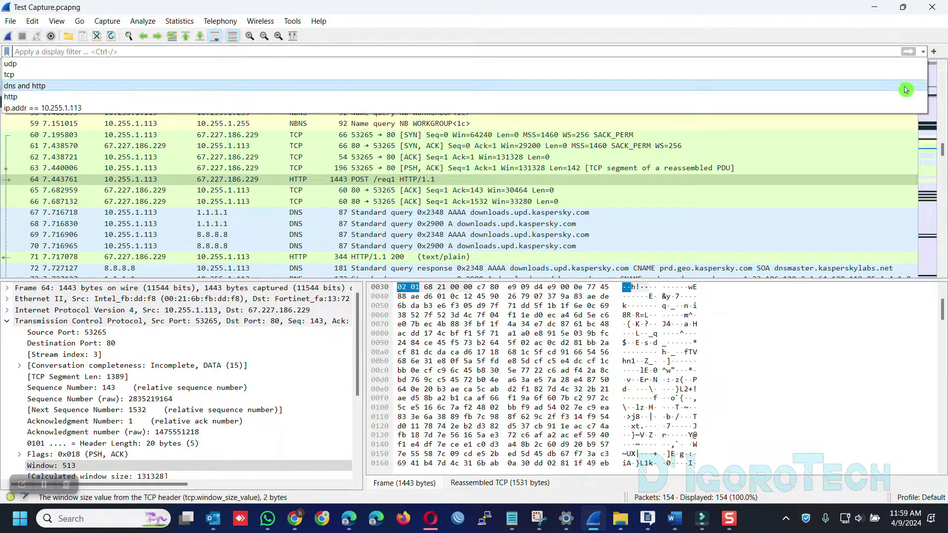
left_click(923, 52)
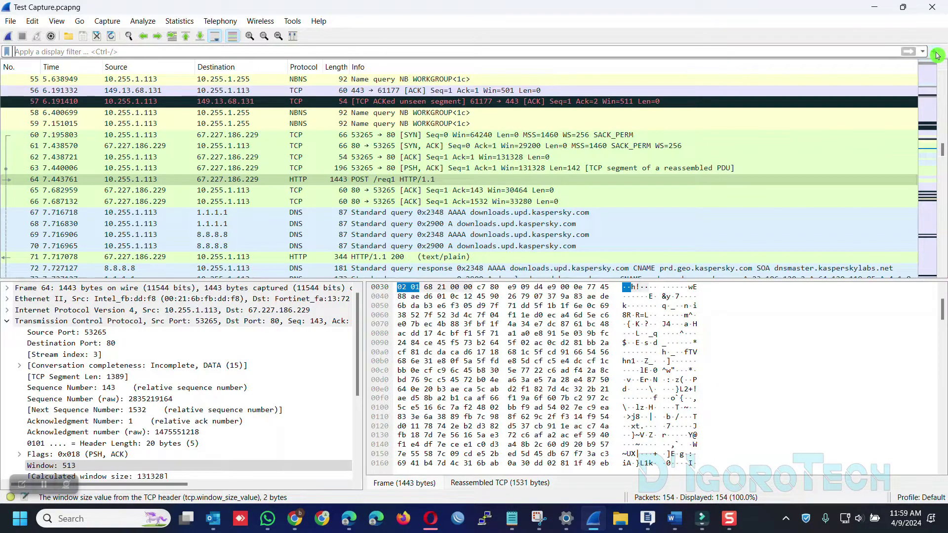
left_click(936, 53)
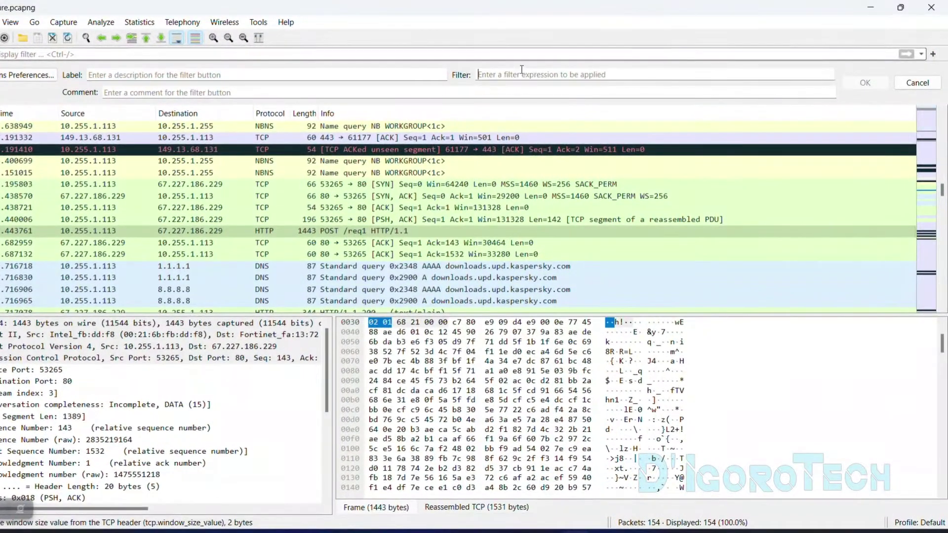
left_click(568, 73)
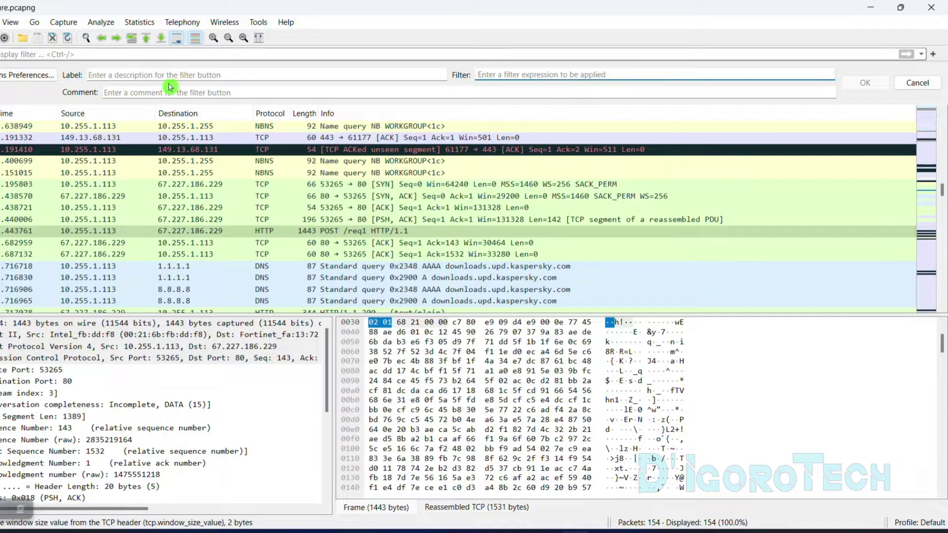
left_click(916, 83)
key("Down")
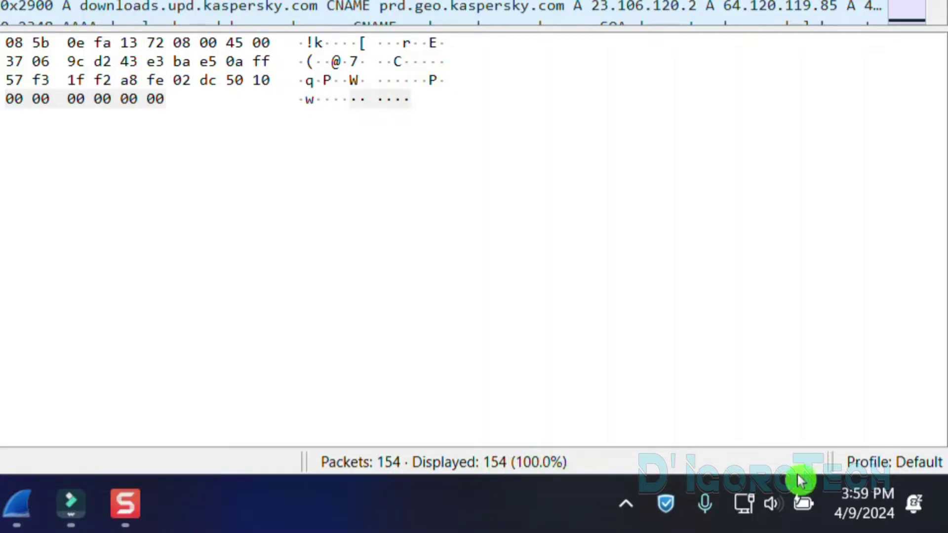
Create a new configuration profile named IgoroTech from the default settings.
right_click(890, 460)
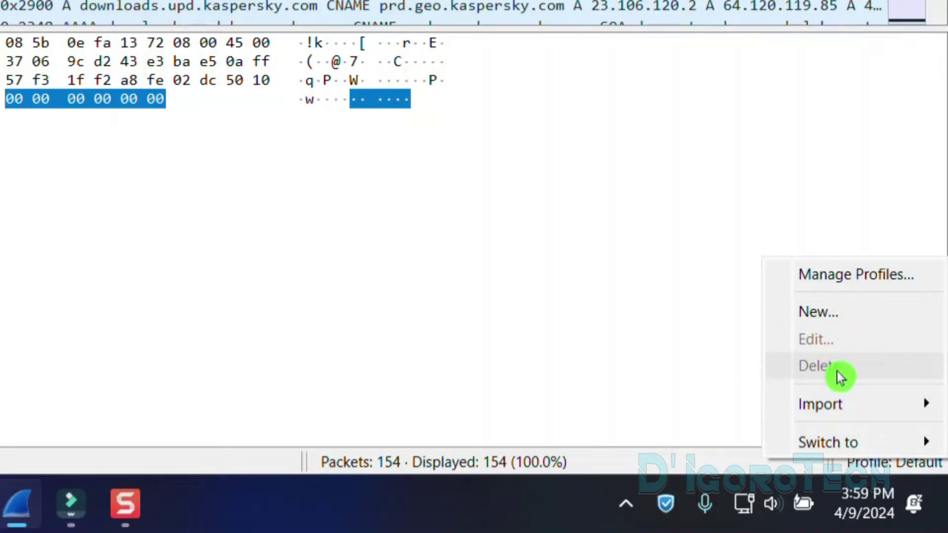
mouse_move(849, 410)
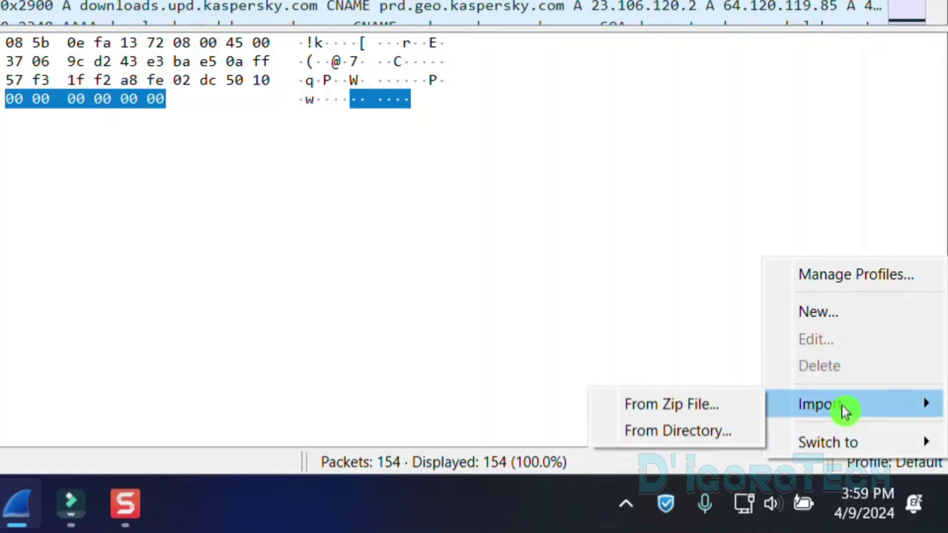
mouse_move(842, 442)
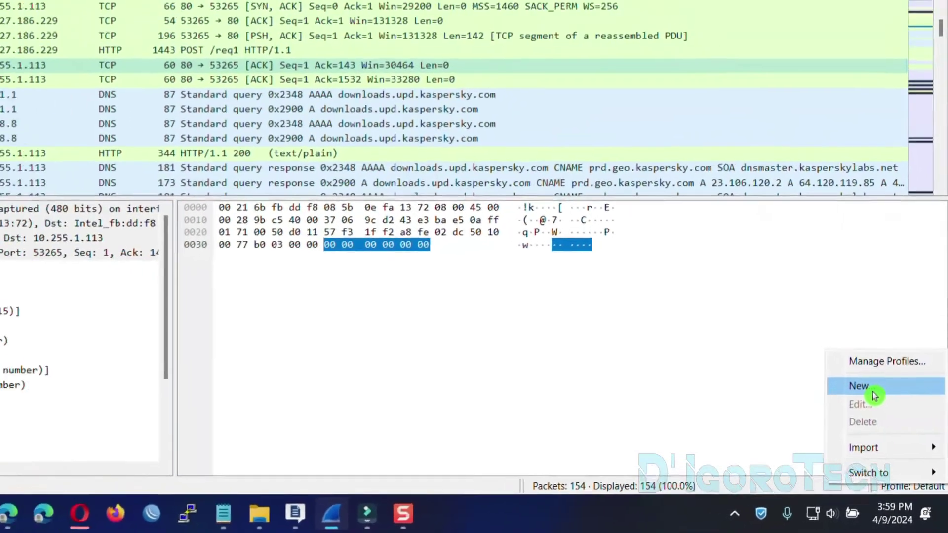
left_click(826, 312)
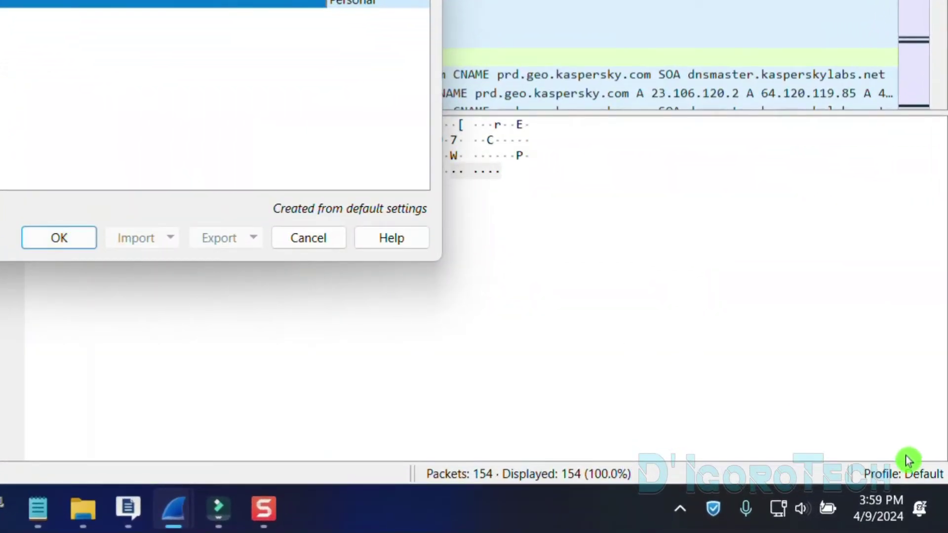
left_click(50, 245)
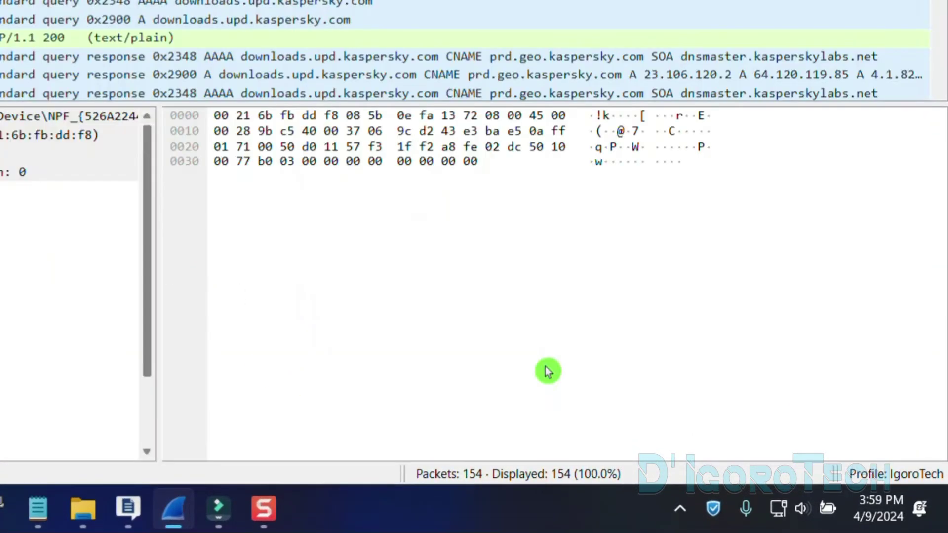
Look through the management commands available for the IgoroTech profile and close them without choosing any.
right_click(921, 474)
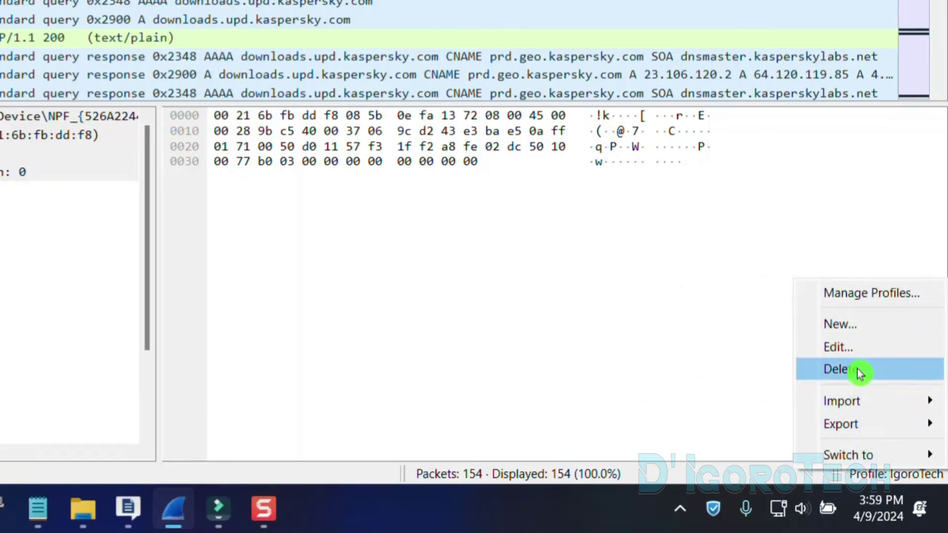
mouse_move(801, 453)
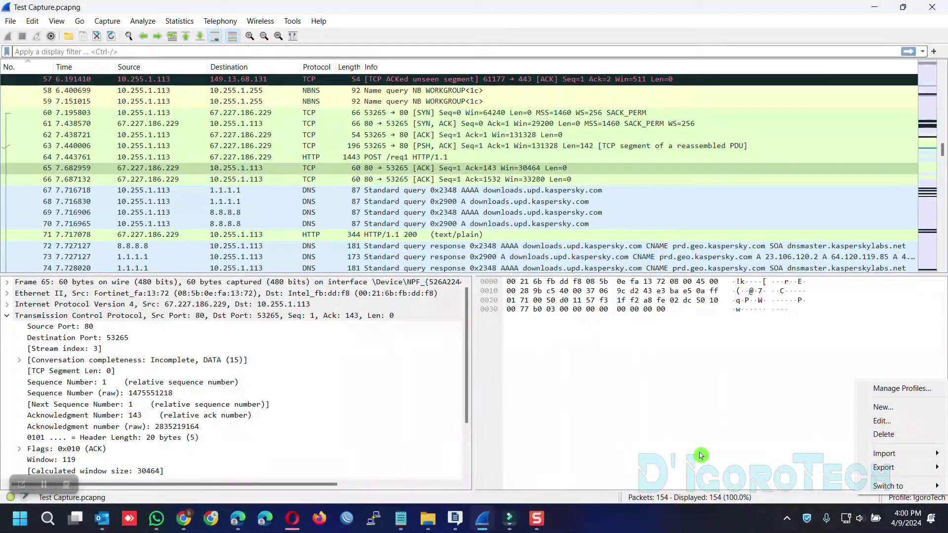
left_click(702, 455)
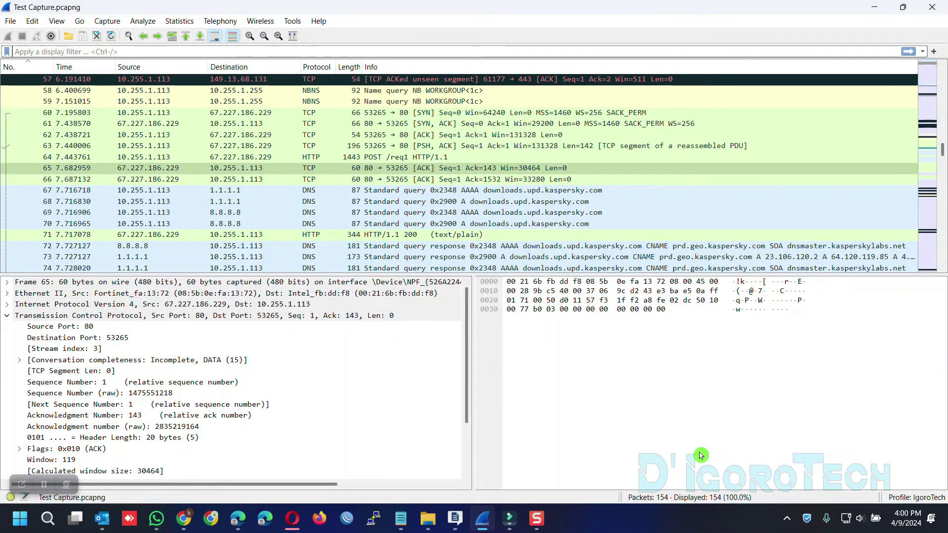